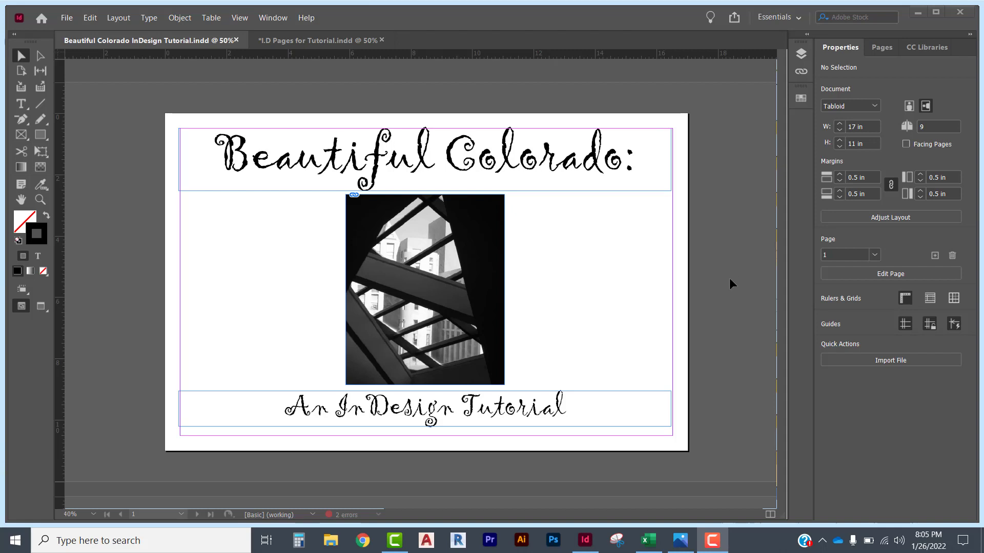
Step: Set up an Adobe PDF (Print) export of the document to the Desktop as Beautiful Colorado InDesign Tutorial
left_click(67, 17)
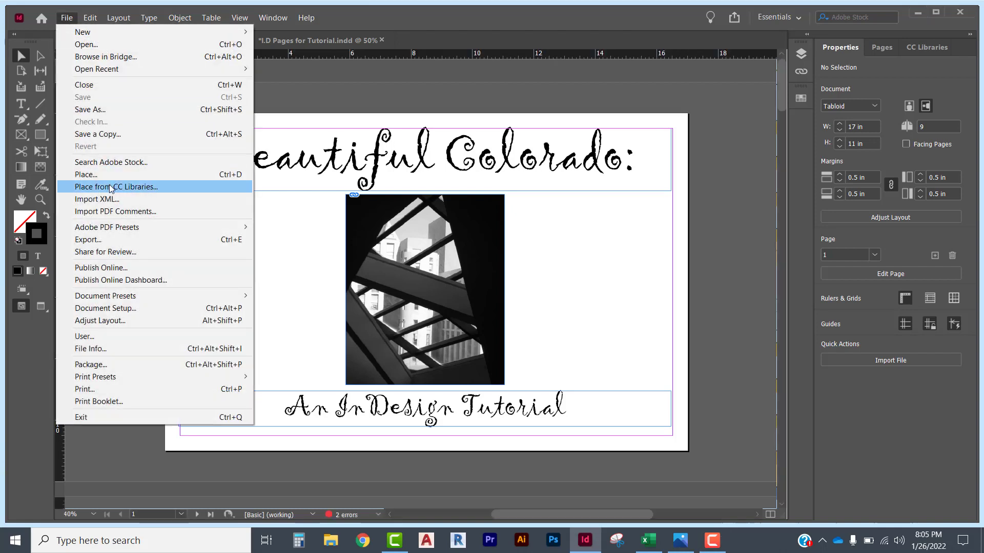
left_click(95, 239)
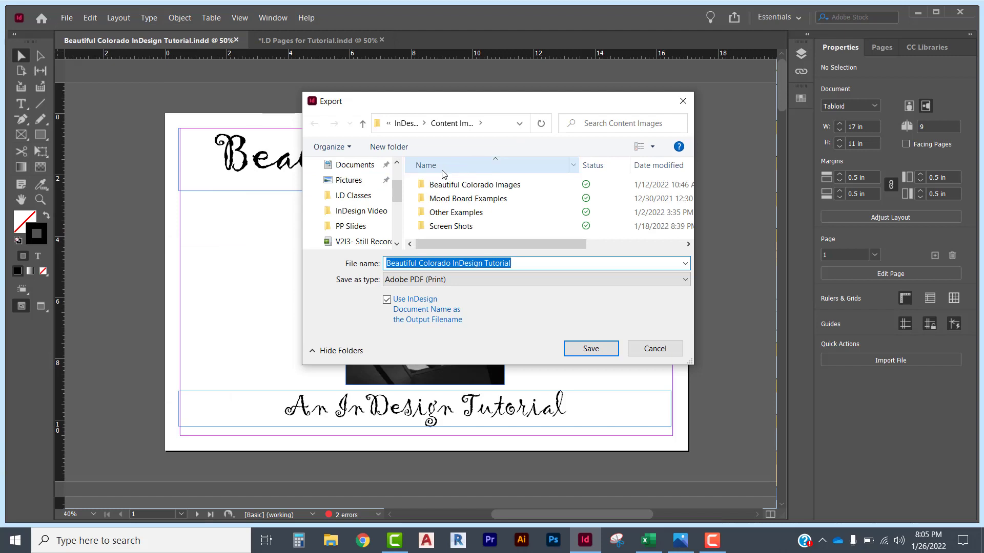
left_click_drag(394, 195, 395, 173)
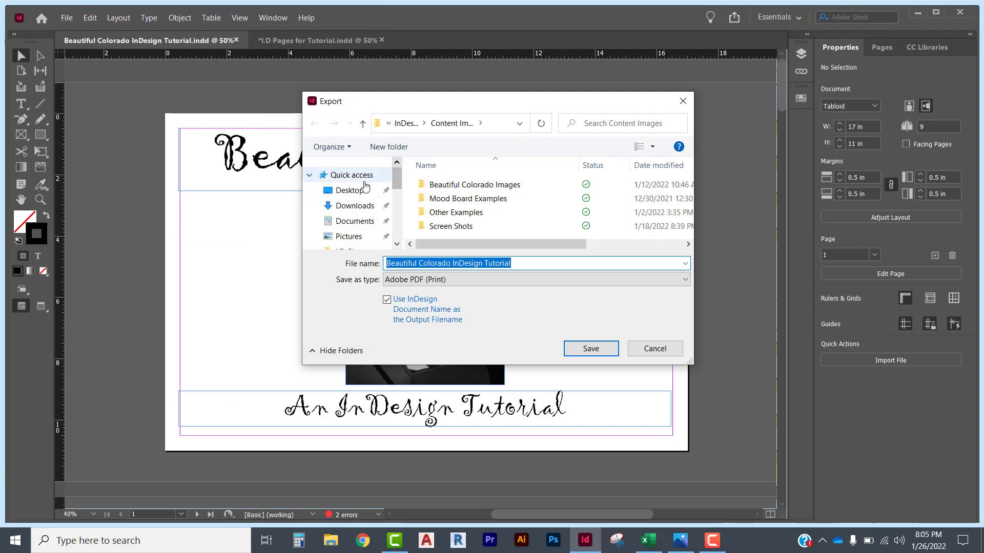
left_click(363, 190)
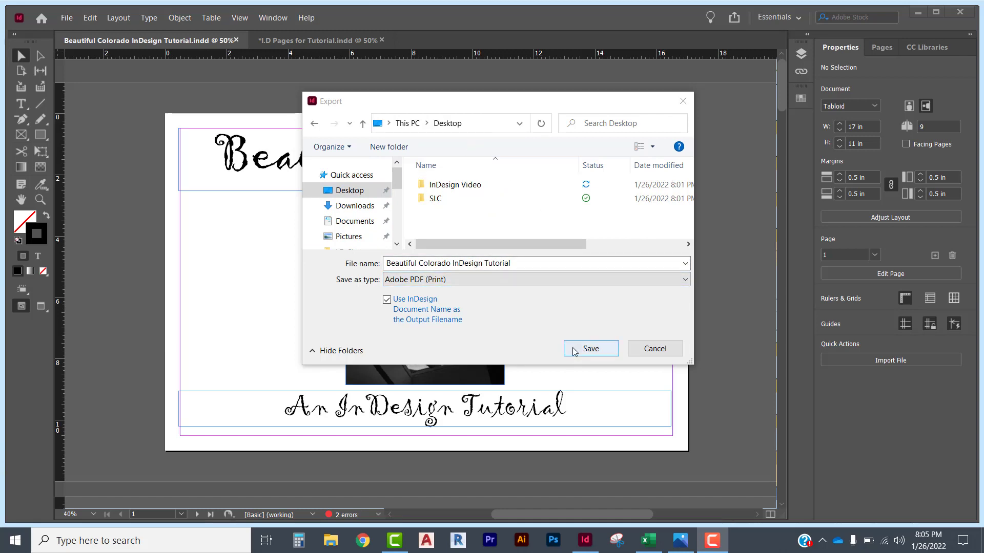
left_click(602, 350)
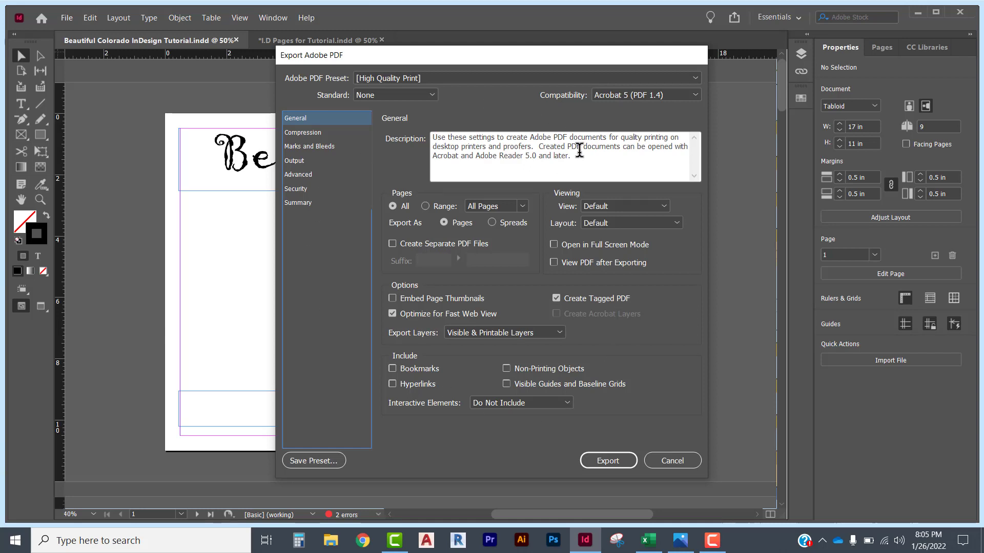
Step: Review the Compression, Marks and Bleeds, and Advanced PDF settings, and try to export with the High Quality Print preset
left_click(308, 133)
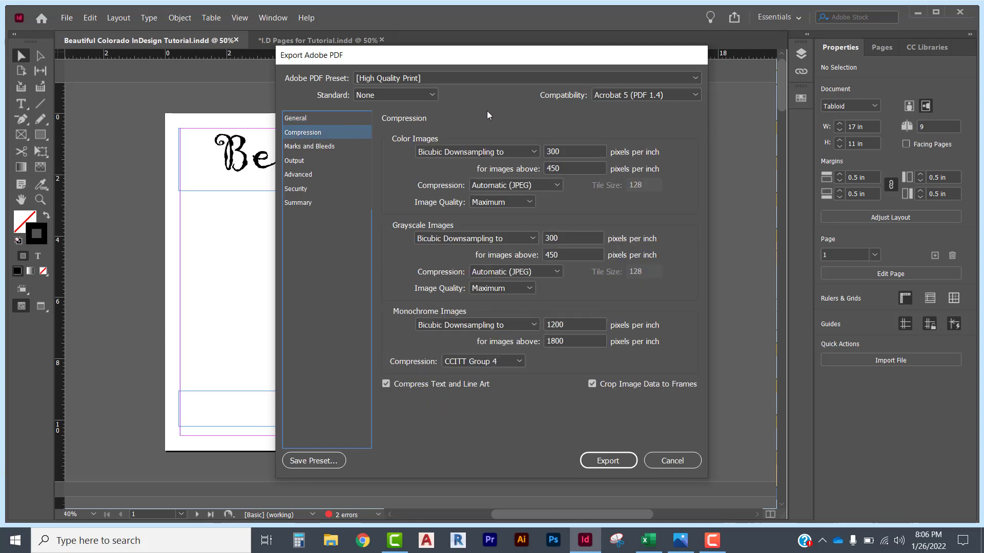
left_click(306, 147)
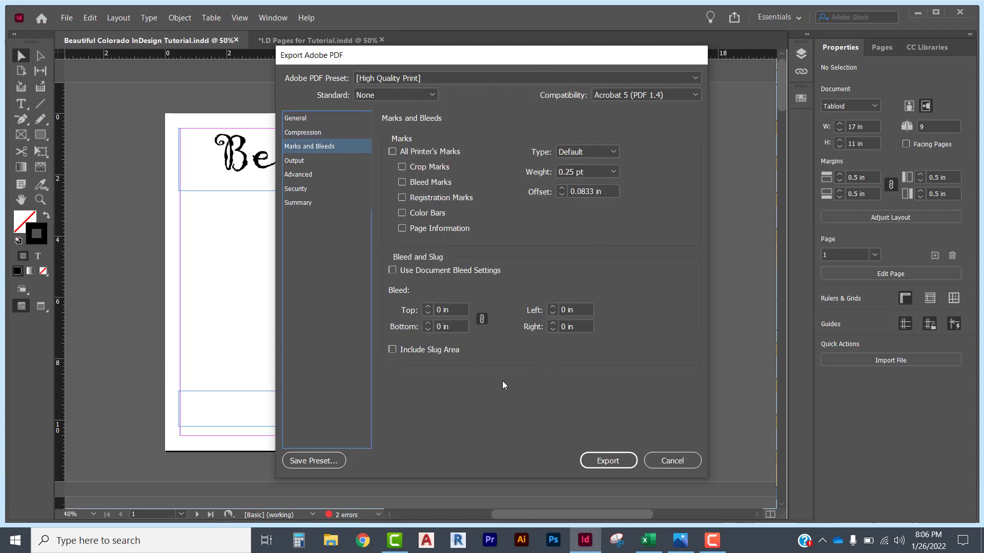
left_click(297, 174)
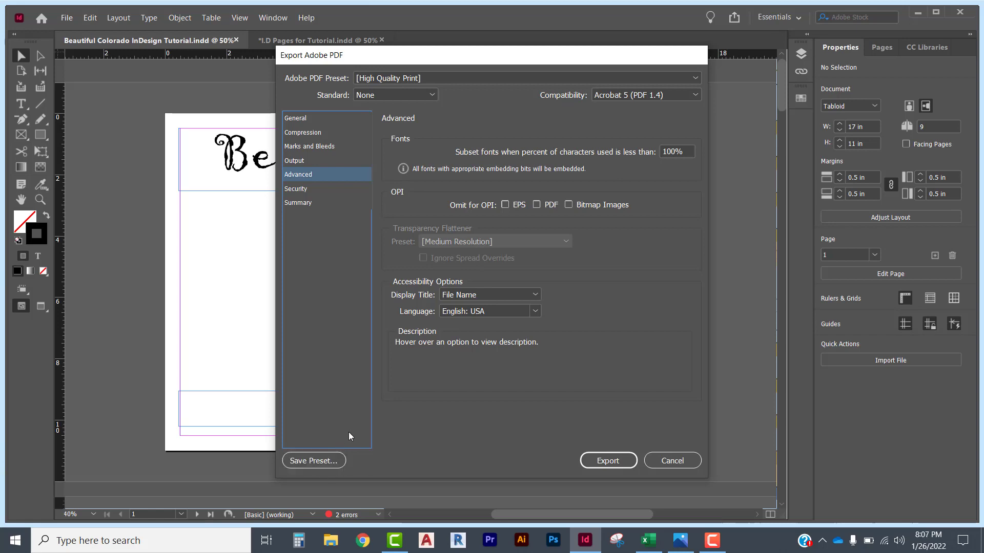
left_click(604, 460)
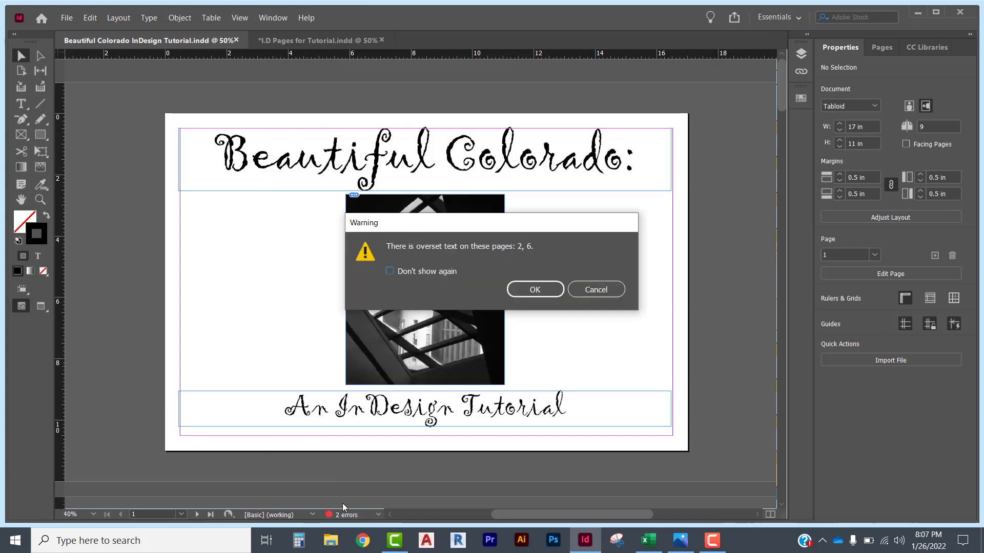
left_click(598, 289)
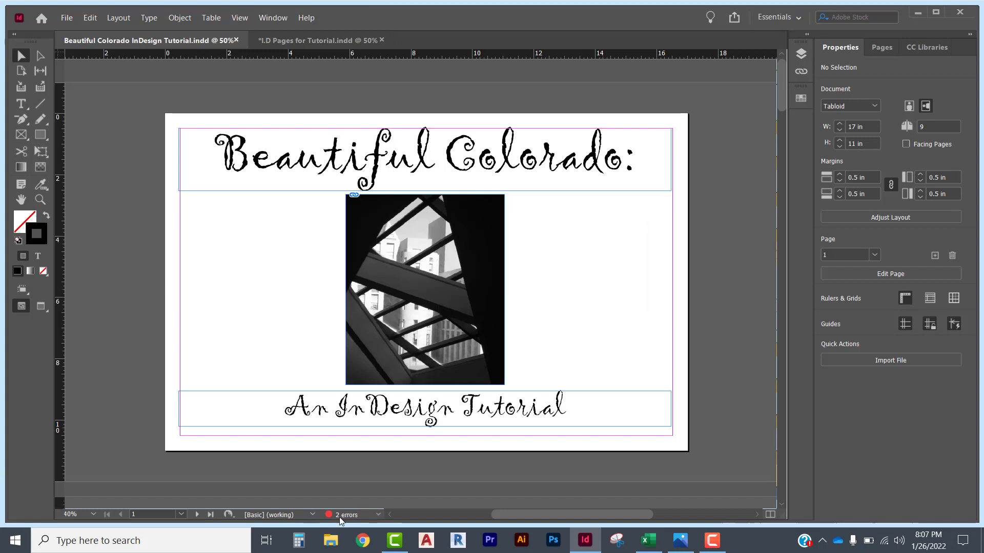
Step: Look through the document's linked images and bring up the Preflight error list
left_click(378, 514)
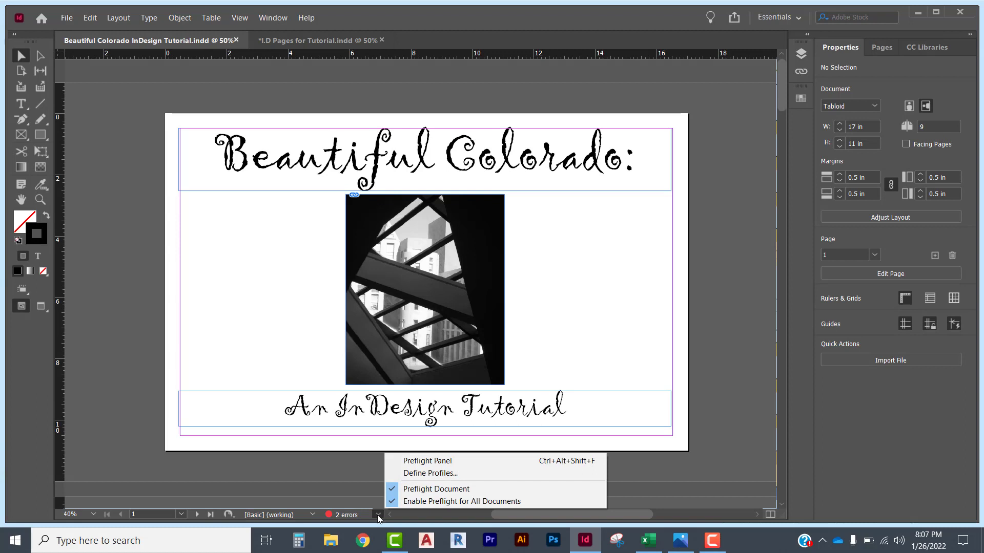
left_click(798, 73)
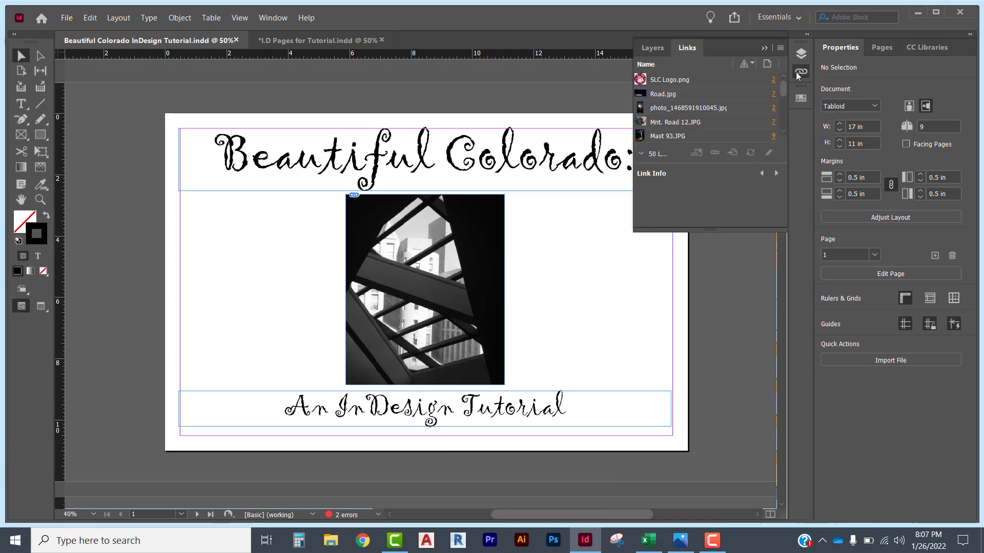
scroll(737, 97, "down", 10)
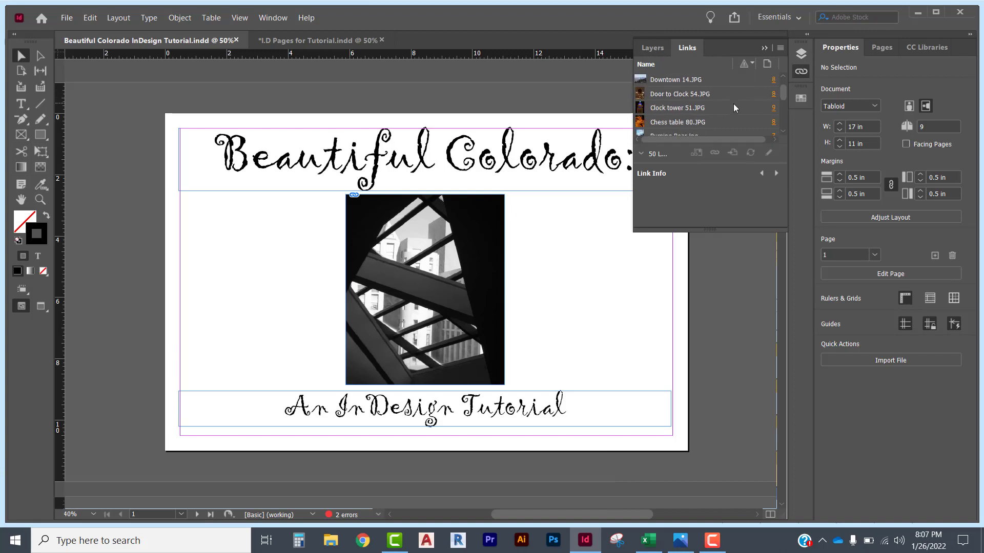
scroll(734, 107, "down", 10)
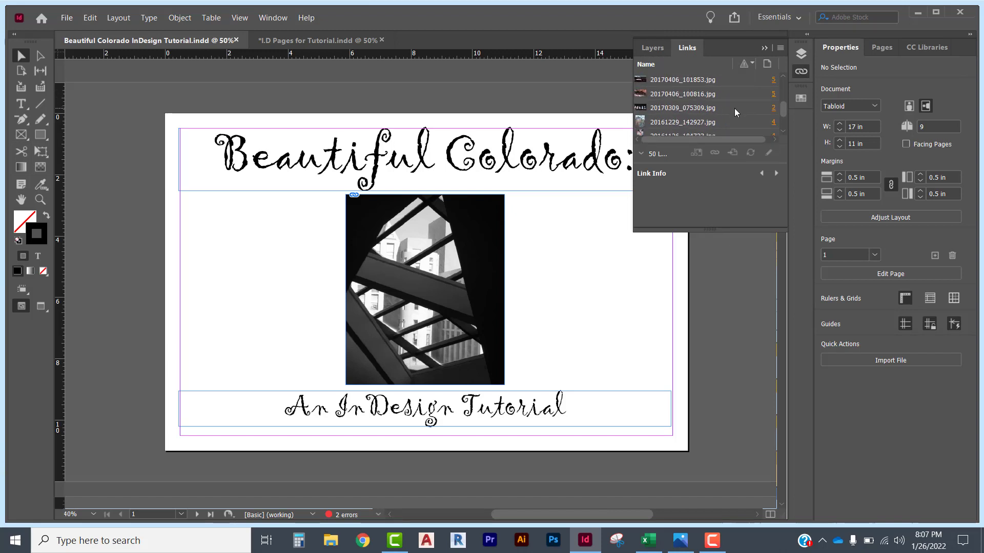
scroll(734, 109, "down", 3)
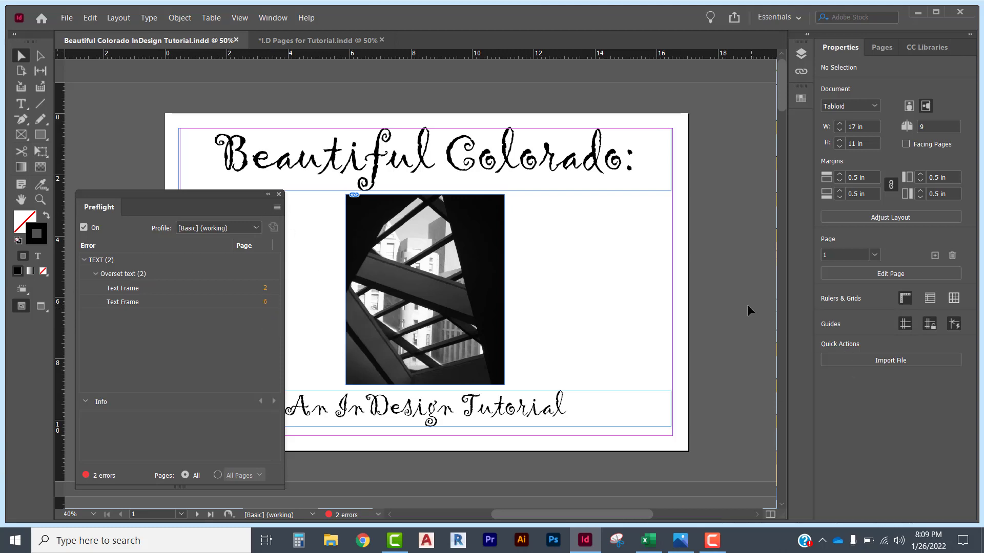
Step: Try to thread the overset text of page 2's lower Downtown Denver path into a new frame about 0.66 by 0.29 in
scroll(296, 217, "down", 5)
left_click(456, 438)
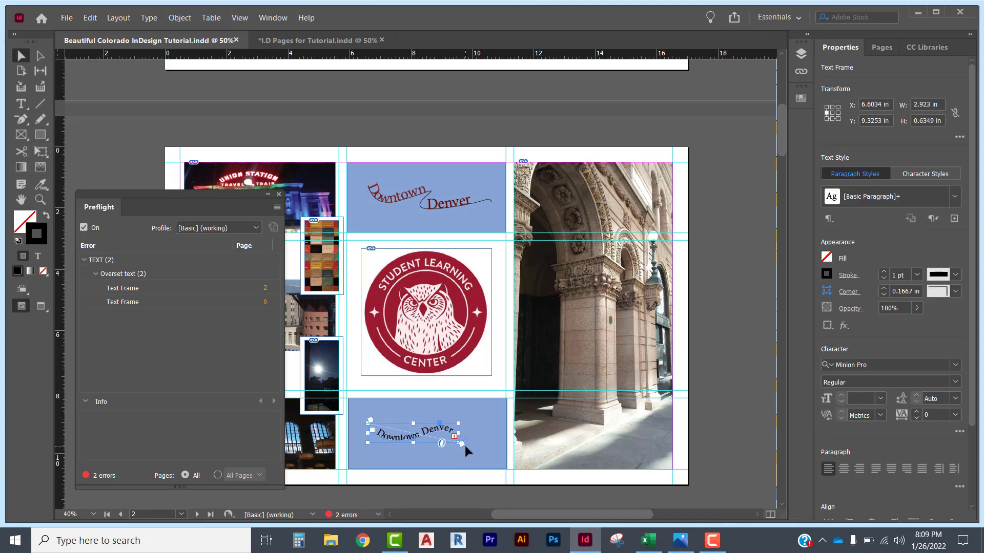
key("t")
left_click_drag(365, 422, 348, 415)
key("Escape")
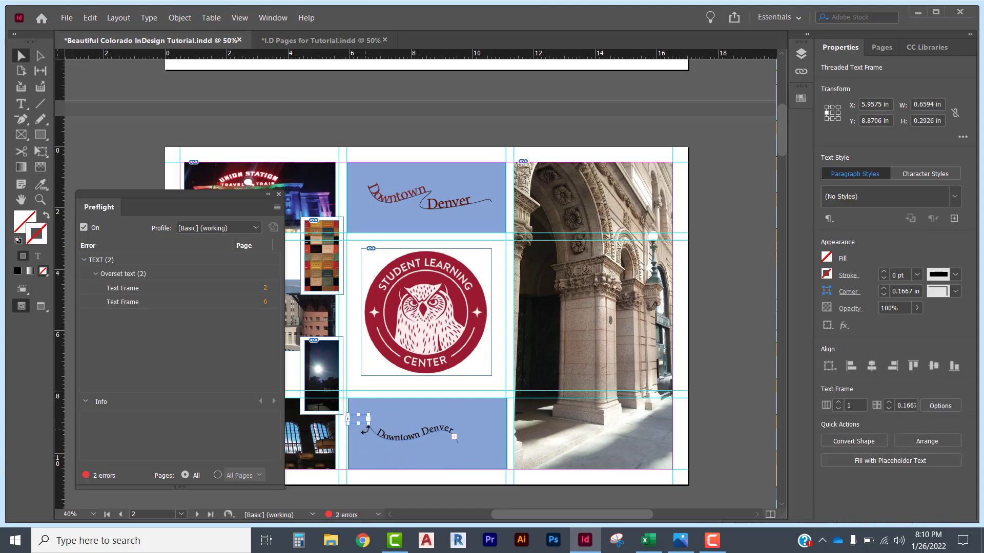
Step: Stretch the lower Downtown Denver text path on page 2 to a height of about 1.18 in
left_click(386, 450)
key("ctrl+=")
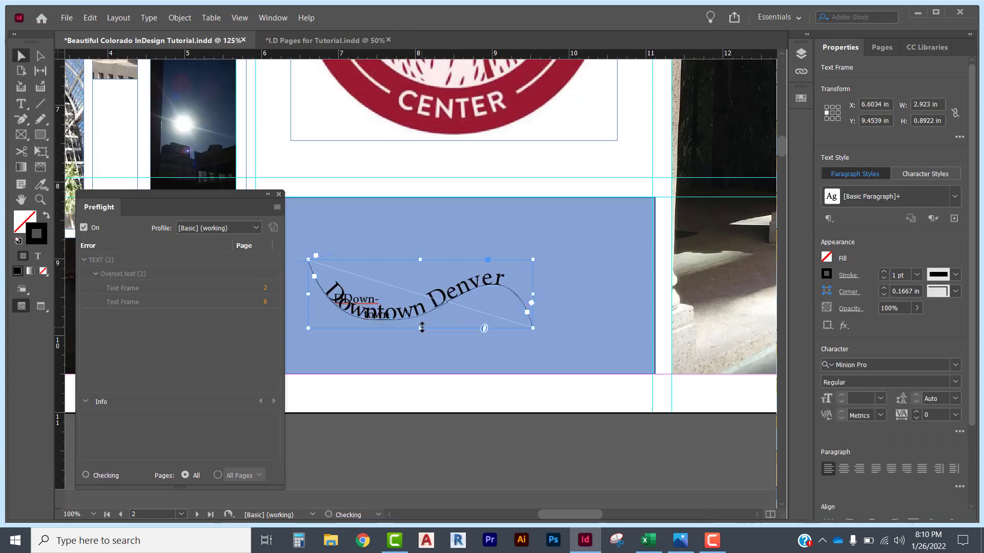
left_click_drag(420, 259, 409, 240)
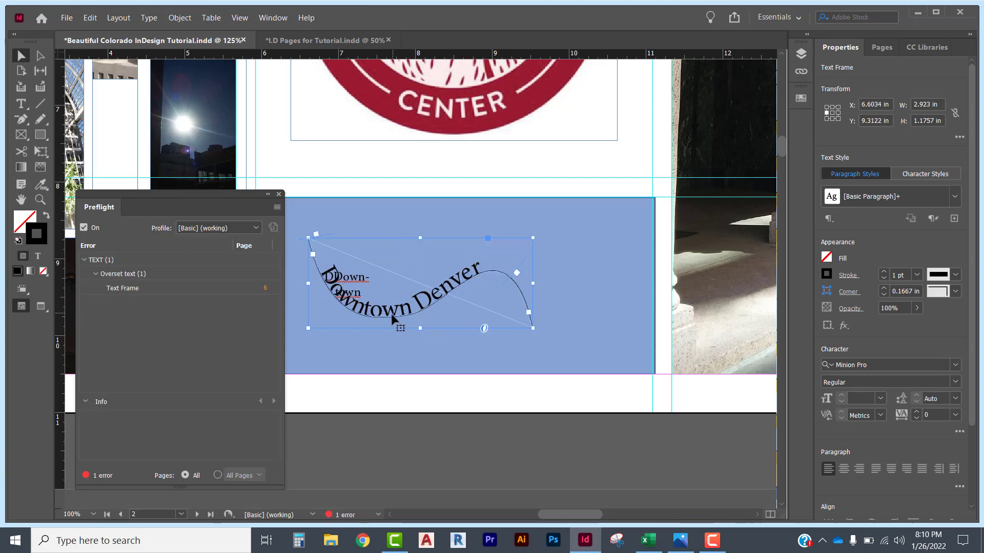
Step: Clear the small duplicate text over the lower path on page 2 and make the path text read "Down town Denver"
double_click(354, 279)
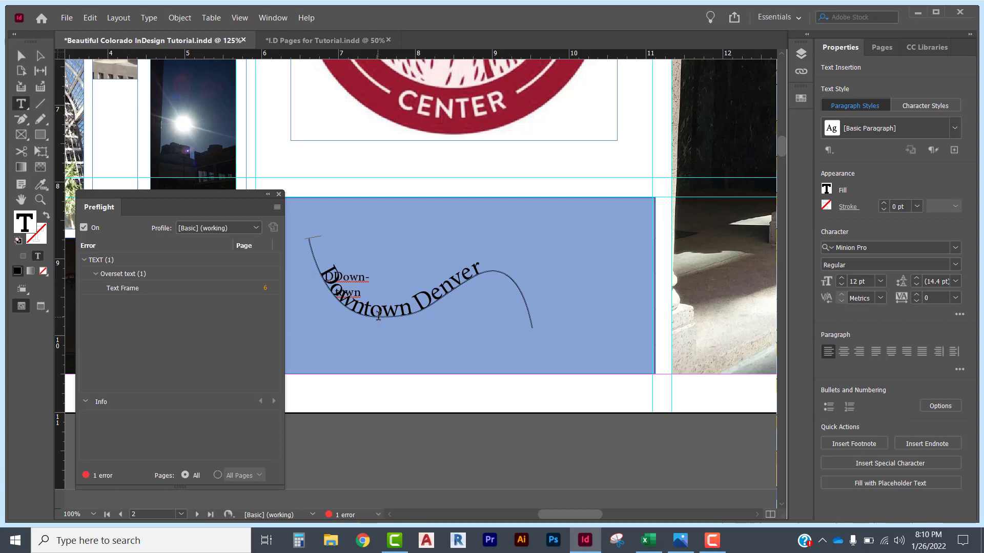
key("ctrl+z")
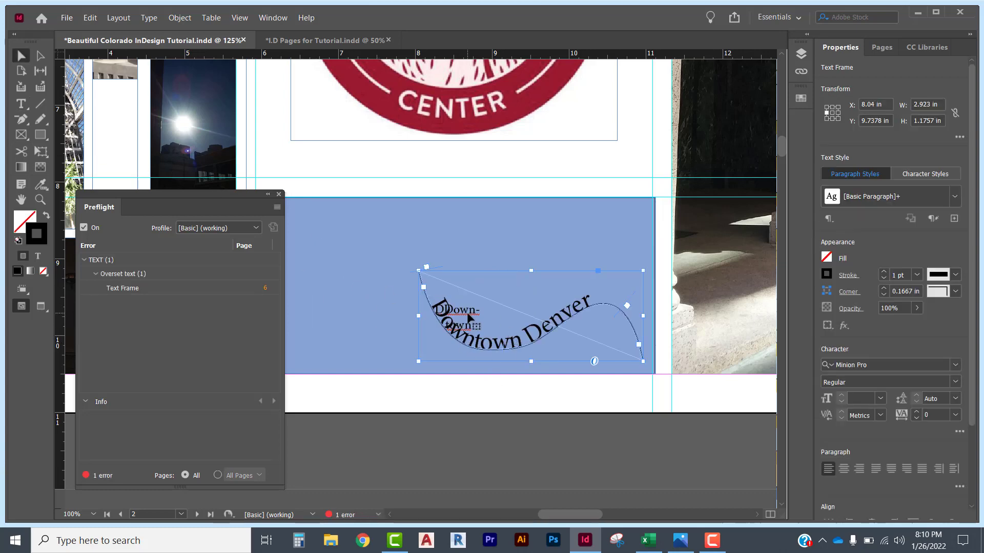
double_click(471, 323)
left_click_drag(479, 328, 445, 298)
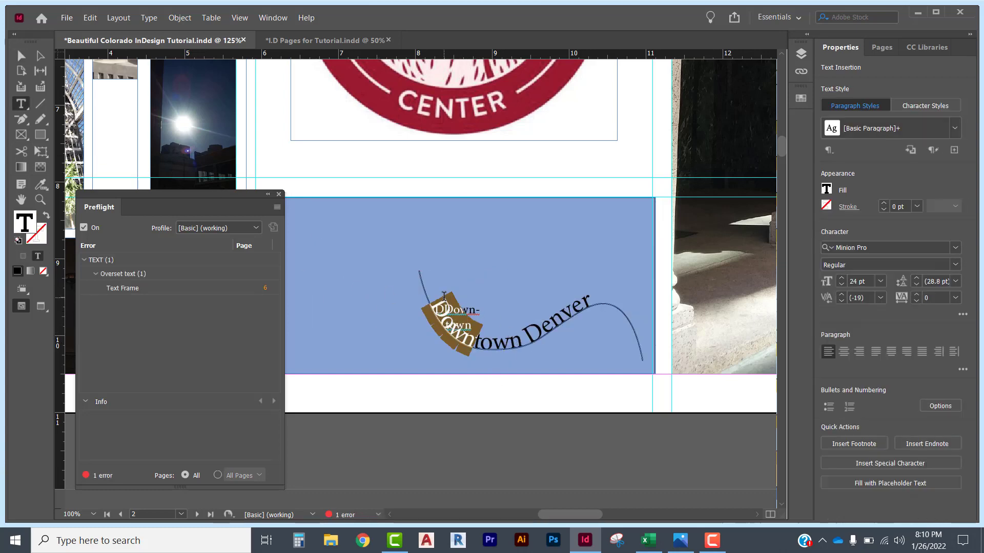
key("BackSpace")
type("Down")
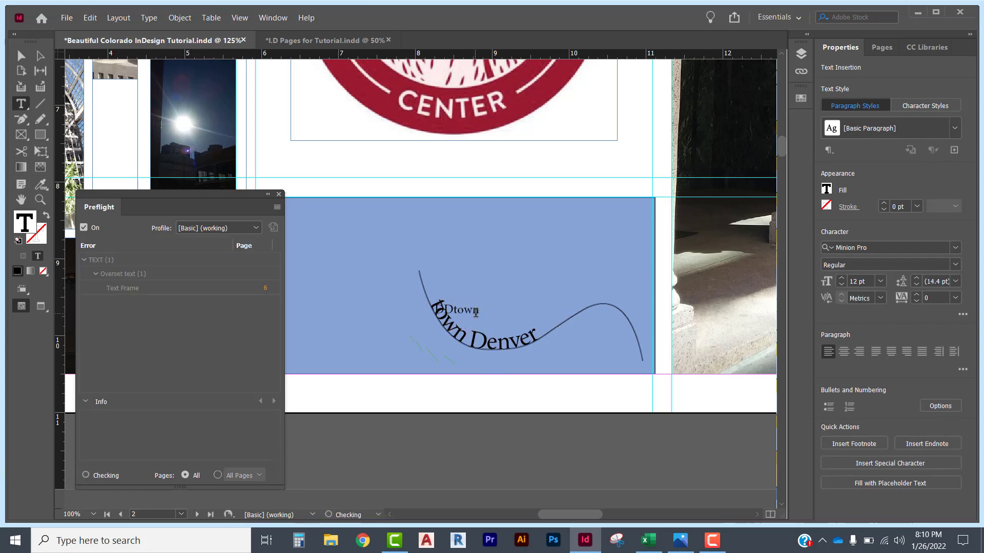
key("ctrl+z")
key("ctrl+z")
key("ctrl+z")
key("ctrl+z")
key("ctrl+z")
key("ctrl+z")
Step: Move the curved text path within the lower blue block to about X 7.04 in, Y 9.39 in, and deselect it
left_click(20, 55)
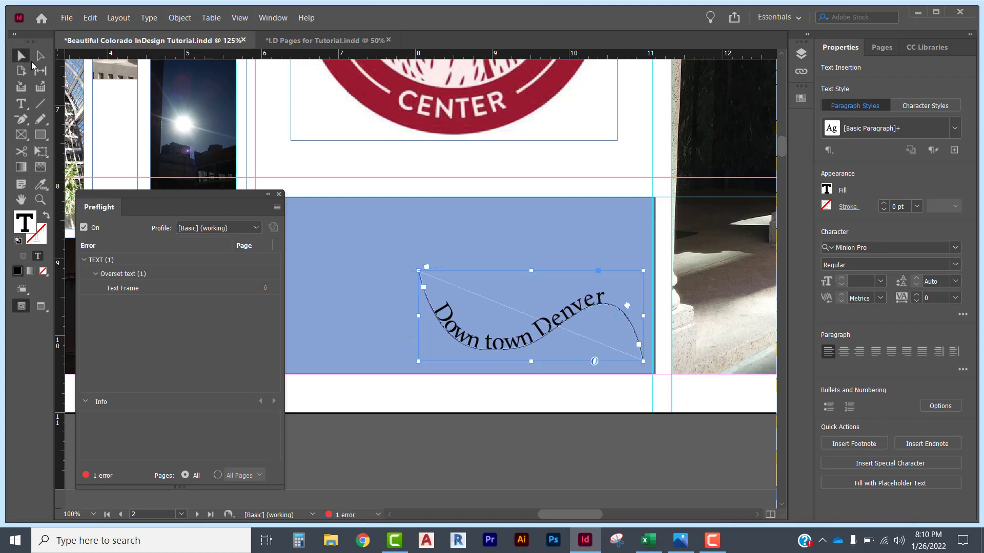
left_click_drag(487, 340, 410, 313)
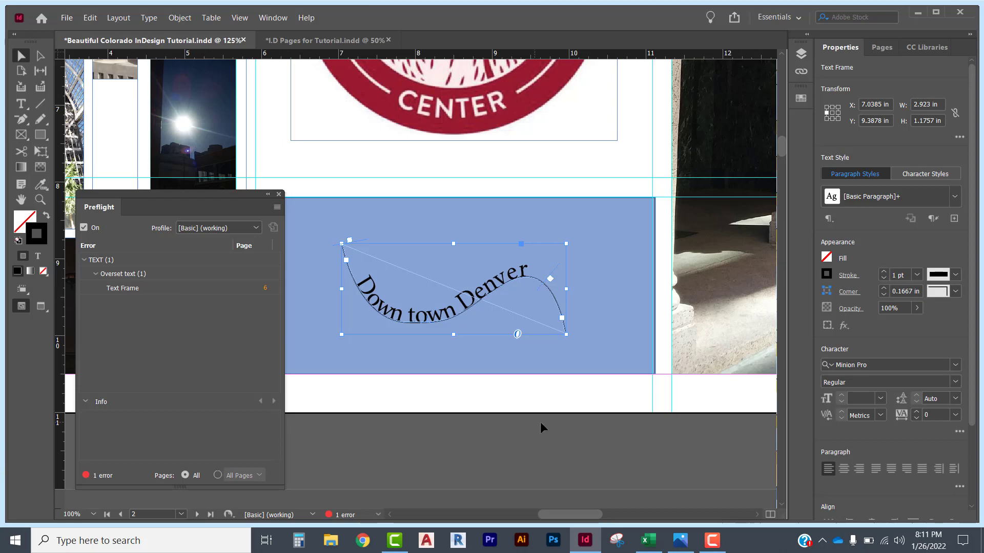
left_click(615, 441)
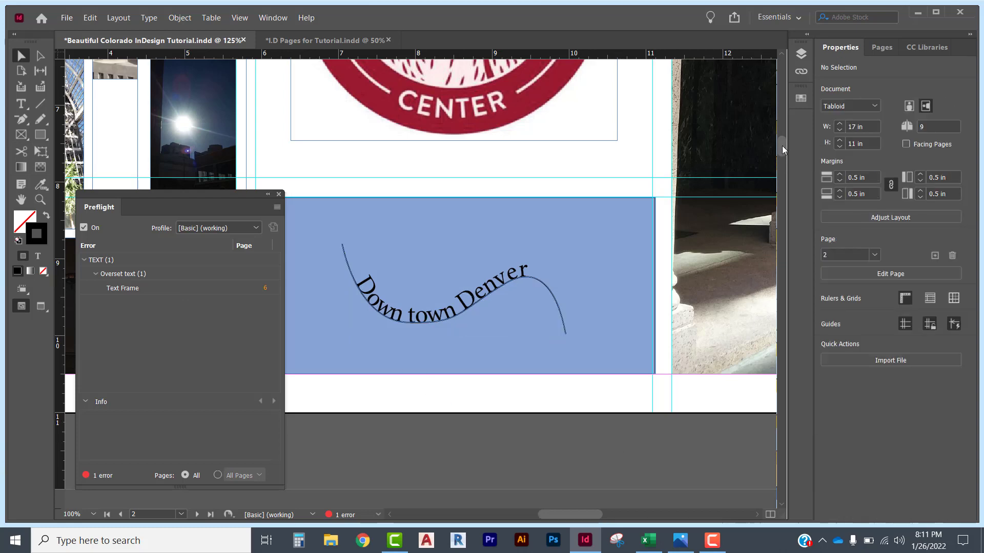
Step: Enlarge the text frame in page 6's last column to about 4.44 by 8.64 in and delete the excess text from its end
left_click_drag(782, 145, 797, 219)
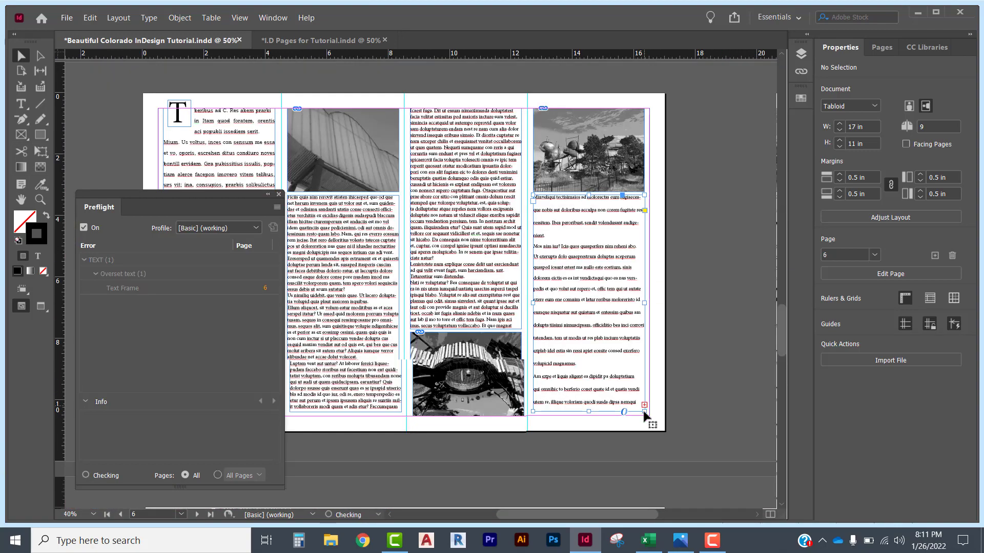
left_click(631, 454)
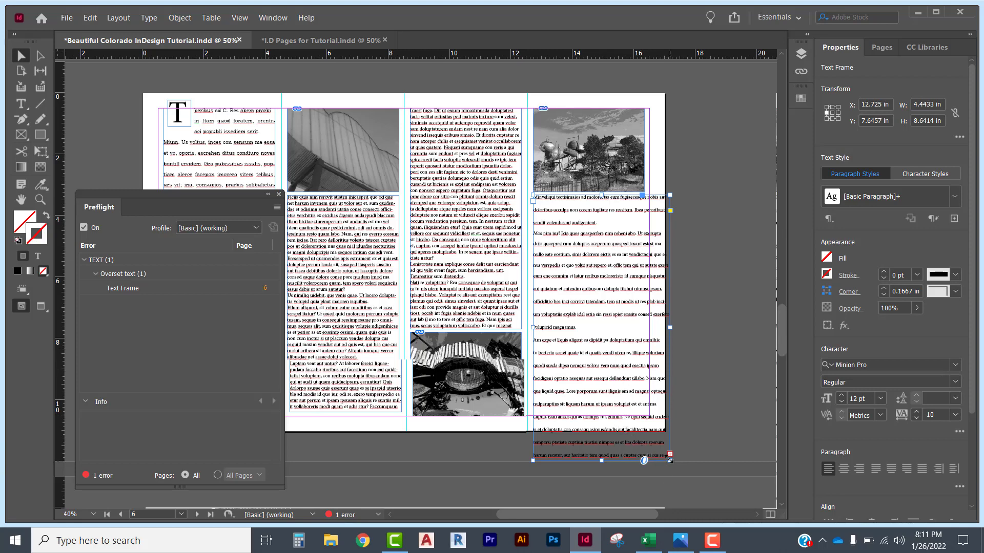
key("t")
left_click_drag(665, 455, 538, 410)
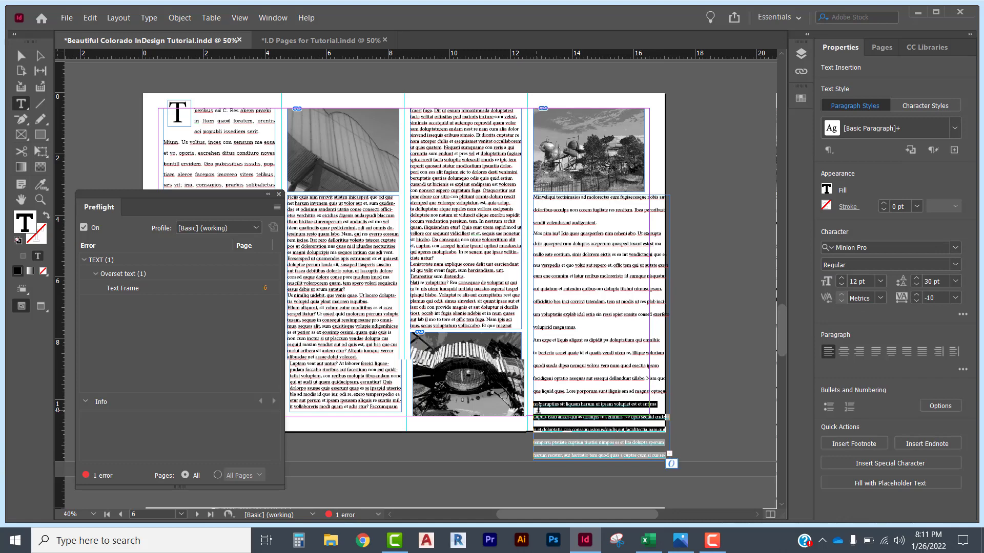
key("Delete")
left_click_drag(665, 430, 524, 343)
key("Delete")
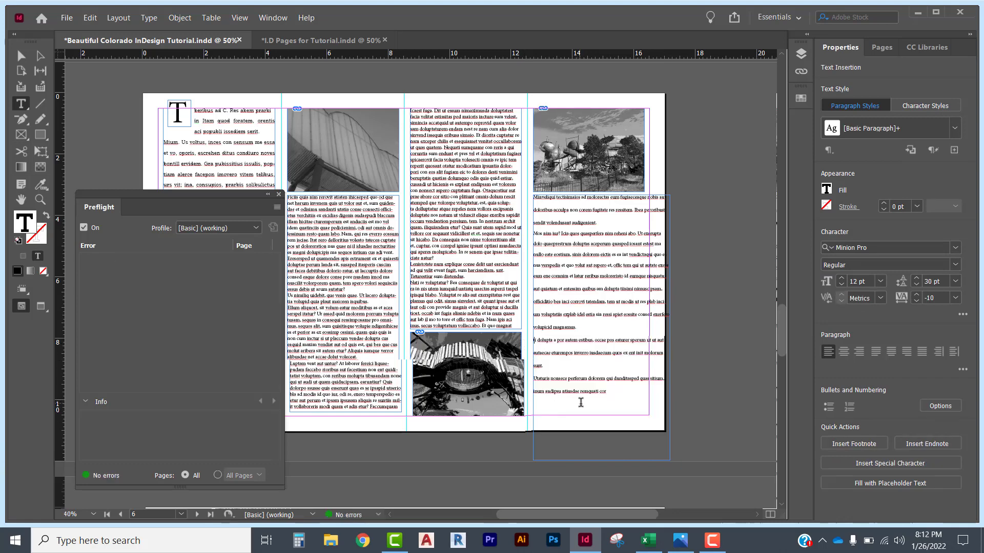
Step: Shrink the last column's text frame on page 6 back inside the page margins
left_click(636, 469)
left_click(20, 55)
key("t")
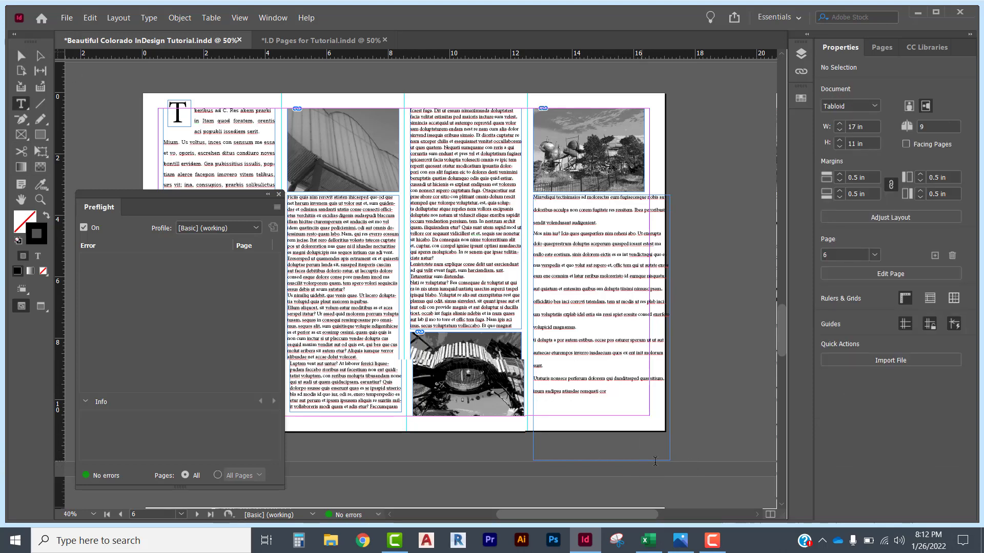
left_click_drag(597, 462, 600, 462)
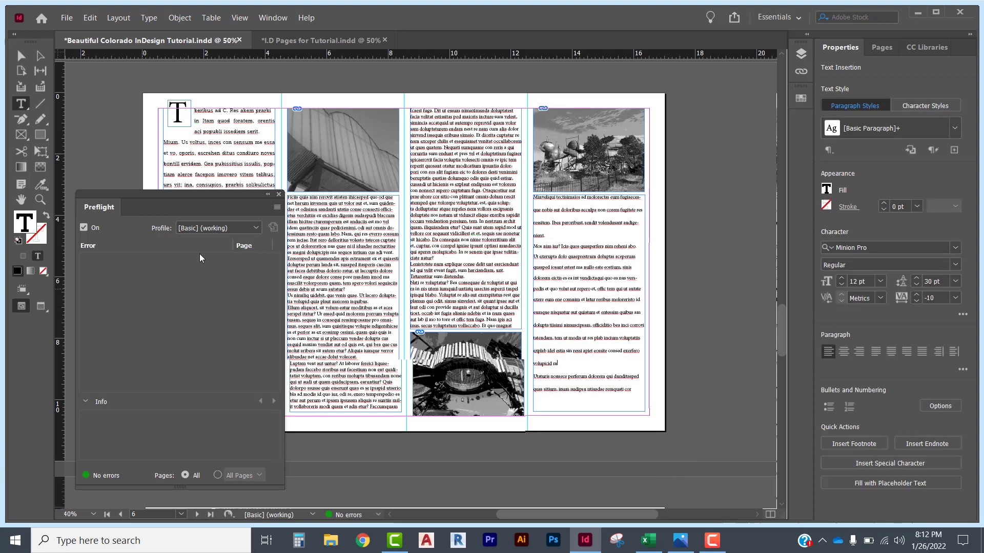
Step: Clear the text selection on page 6 and close the Preflight panel
left_click_drag(317, 289, 264, 487)
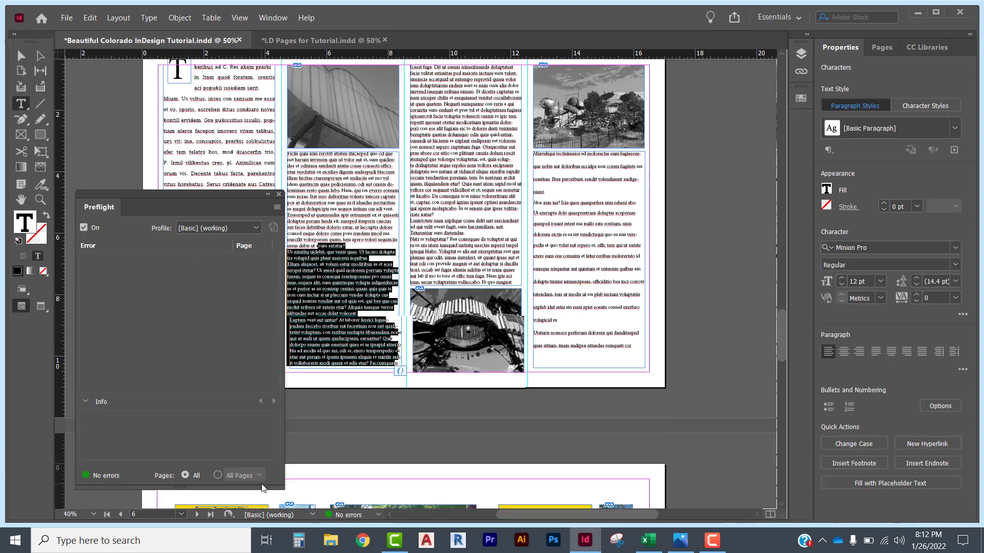
left_click(341, 456)
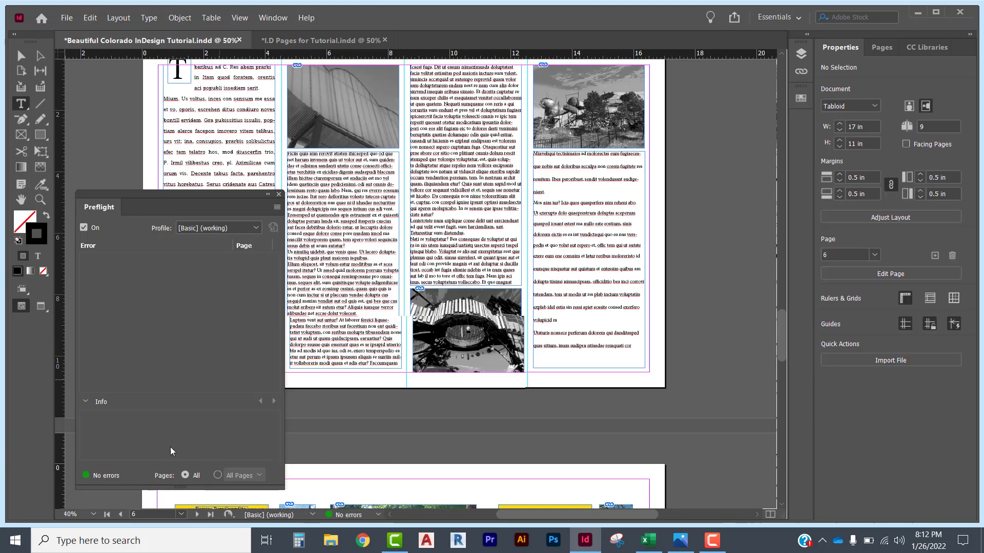
left_click(280, 195)
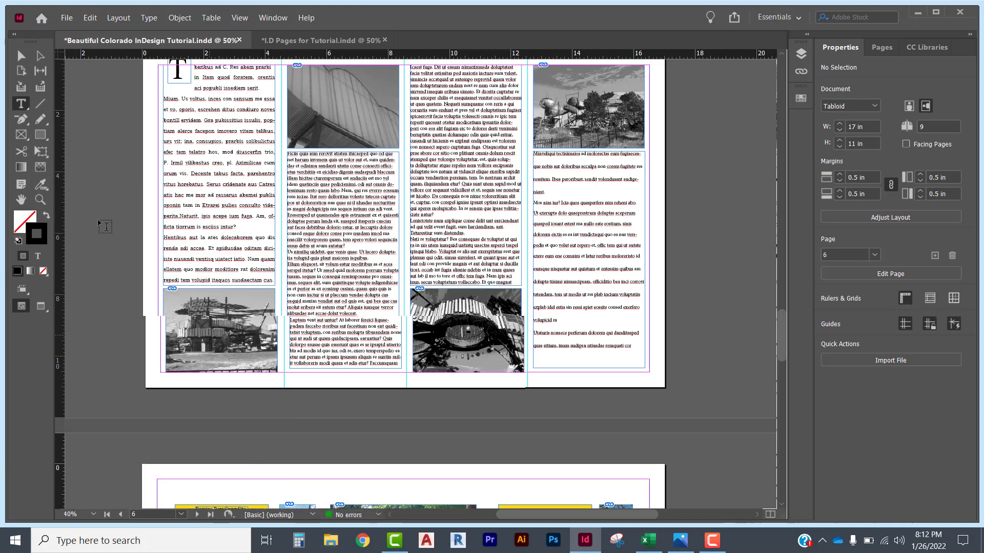
Step: Export all pages as a print PDF with the High Quality Print preset, and open the exported file to check it
left_click(66, 20)
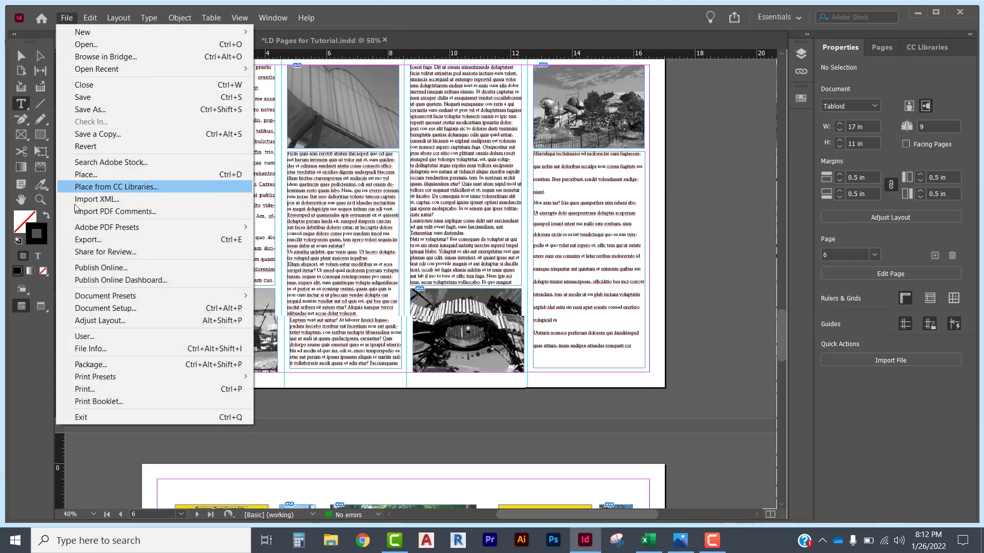
left_click(94, 239)
key("Return")
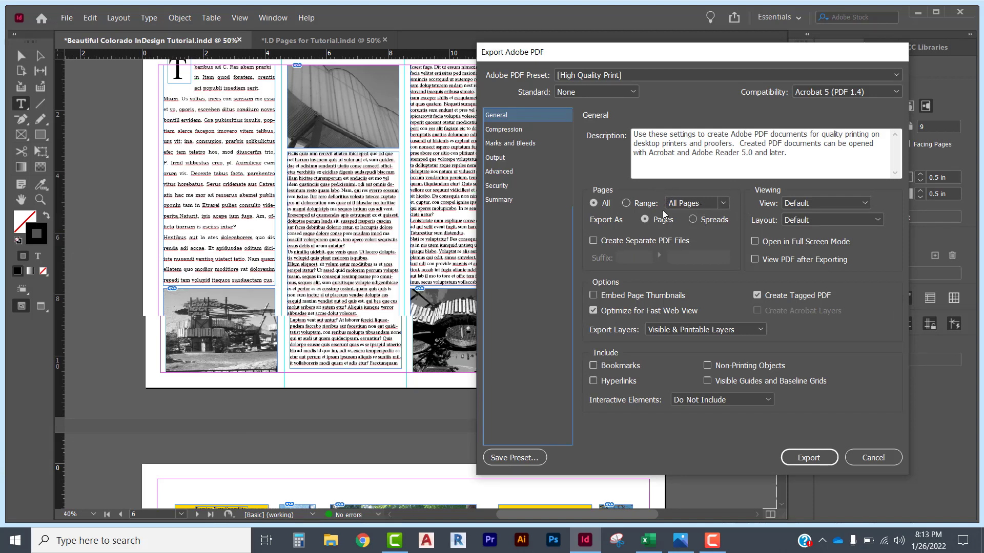
left_click(809, 458)
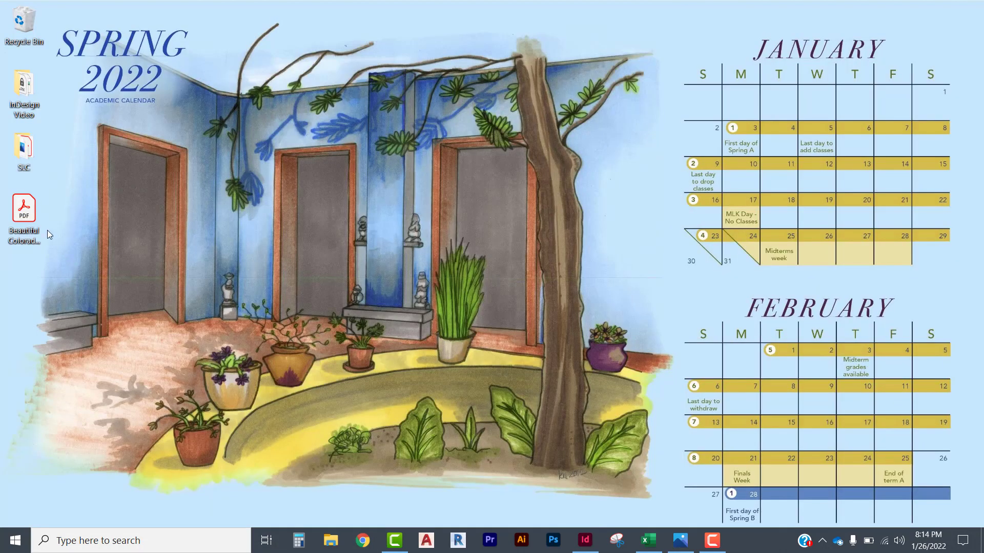
double_click(19, 217)
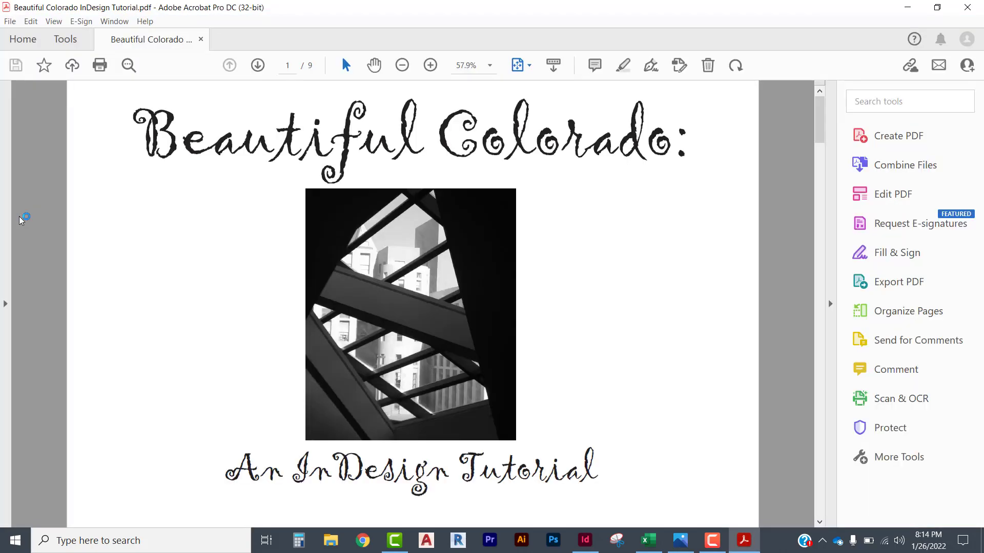
scroll(433, 377, "down", 3)
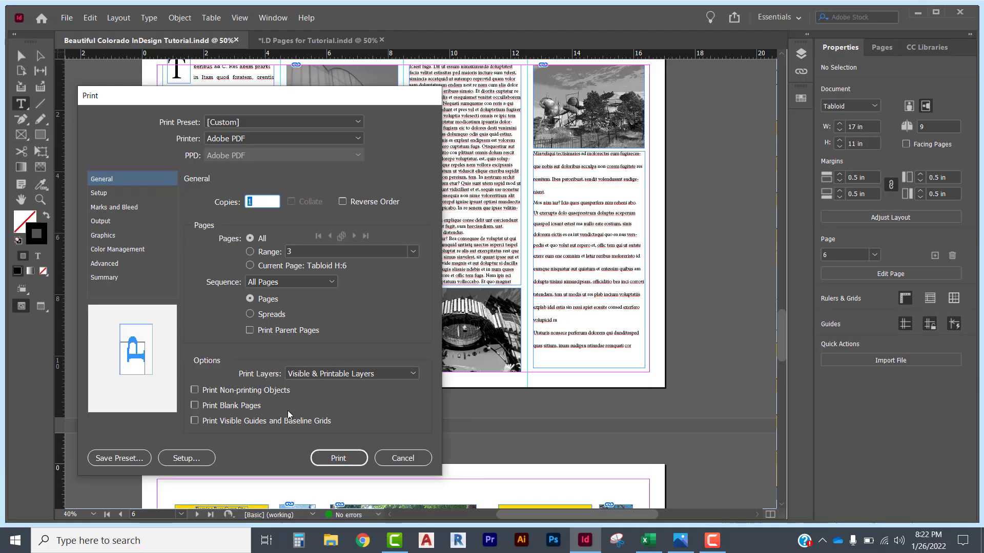
Step: Keep Adobe PDF as the printer, view the print layer options, and save the print settings as Print Preset 1
left_click(358, 137)
left_click(359, 137)
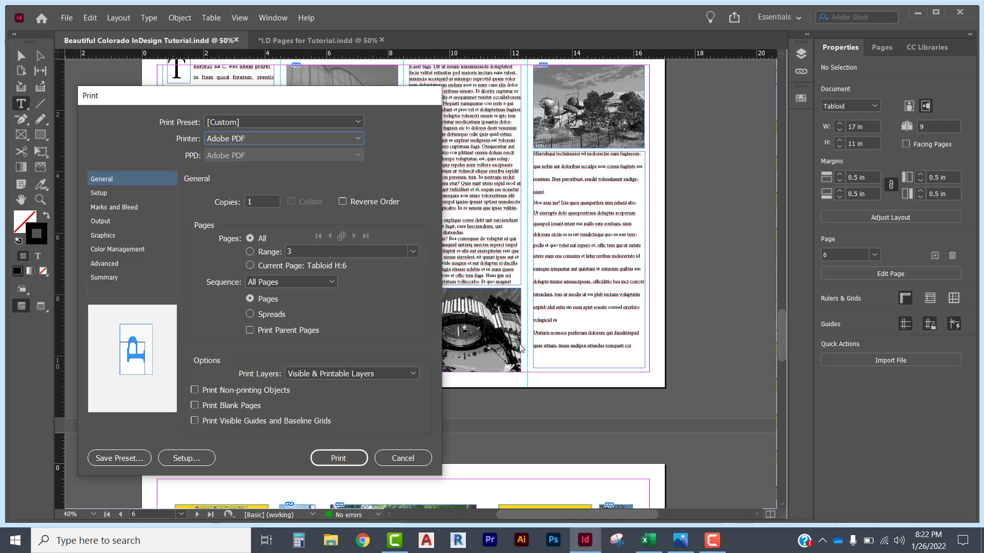
left_click(413, 373)
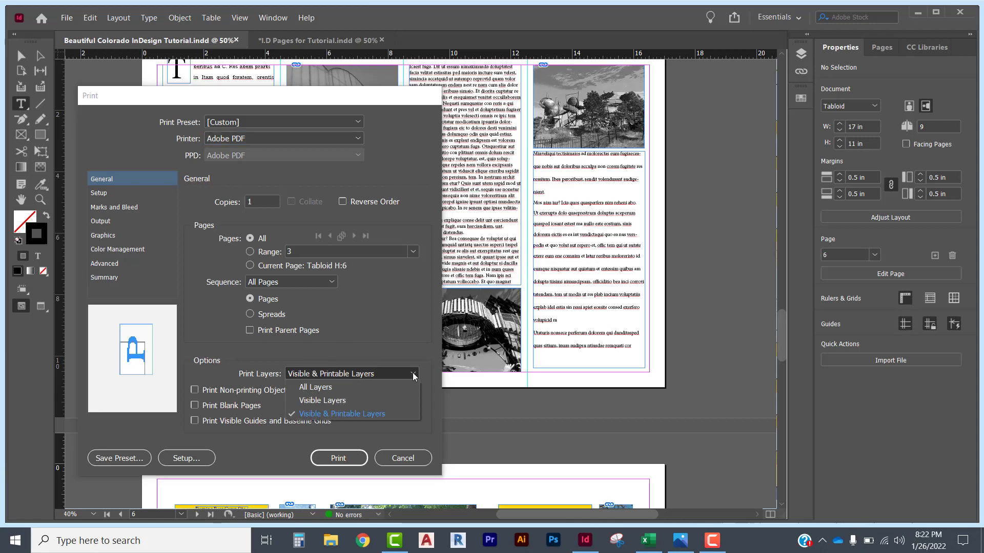
left_click(131, 458)
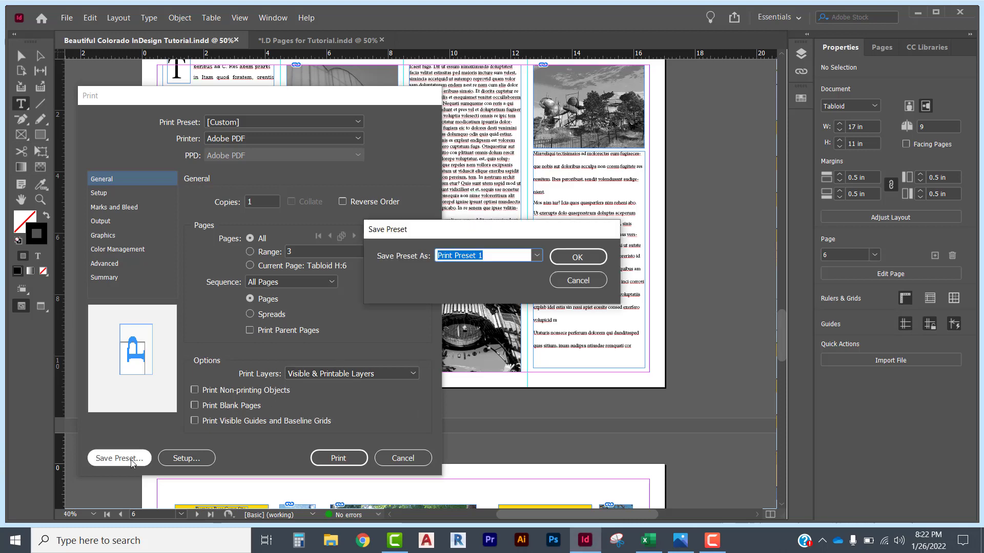
left_click(564, 258)
Step: Set the paper size in the print setup to 11 x 17
left_click(118, 192)
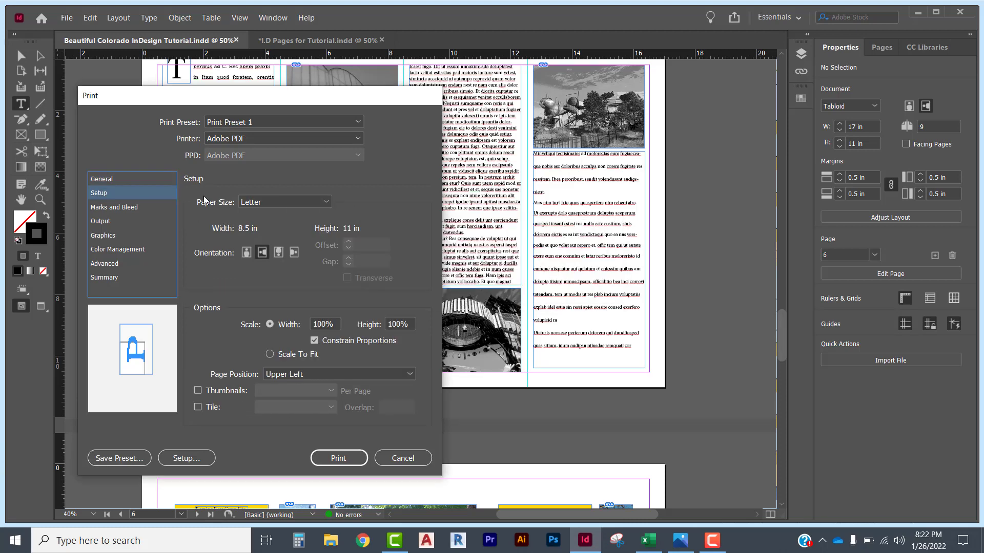
left_click(262, 202)
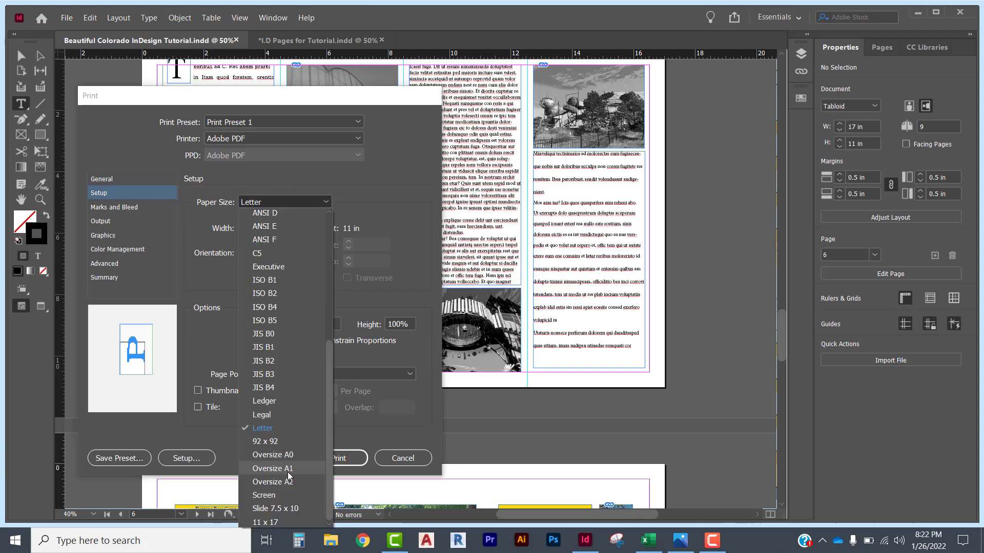
left_click(268, 523)
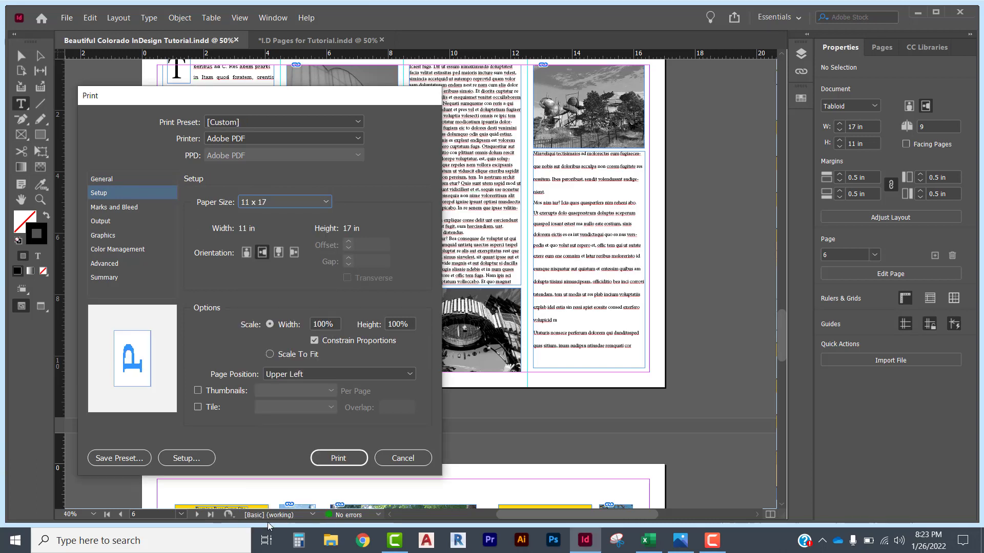
Step: Set the print paper size to Ledger and try the portrait, landscape and reversed page orientations
left_click(284, 201)
left_click(275, 407)
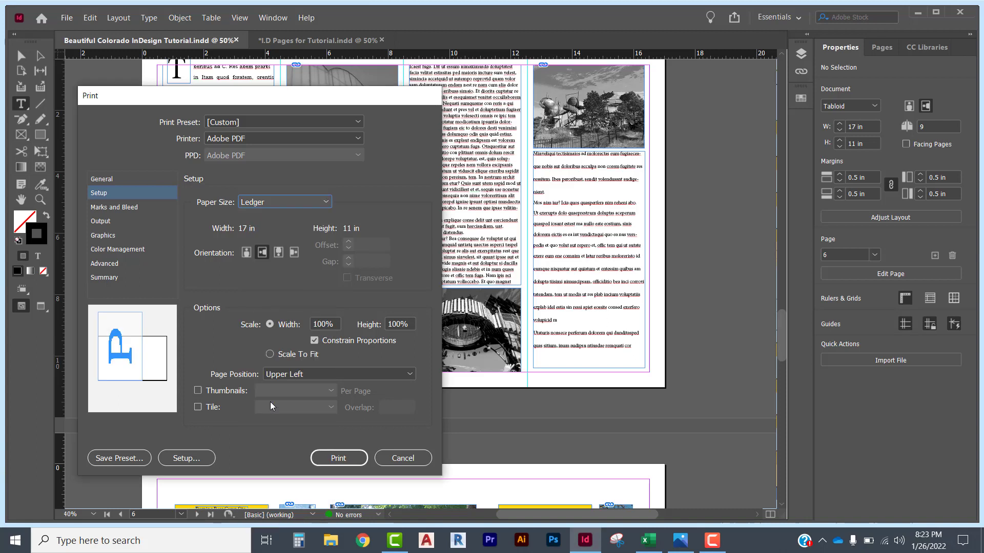
left_click(247, 254)
left_click(263, 254)
left_click(293, 253)
left_click(280, 251)
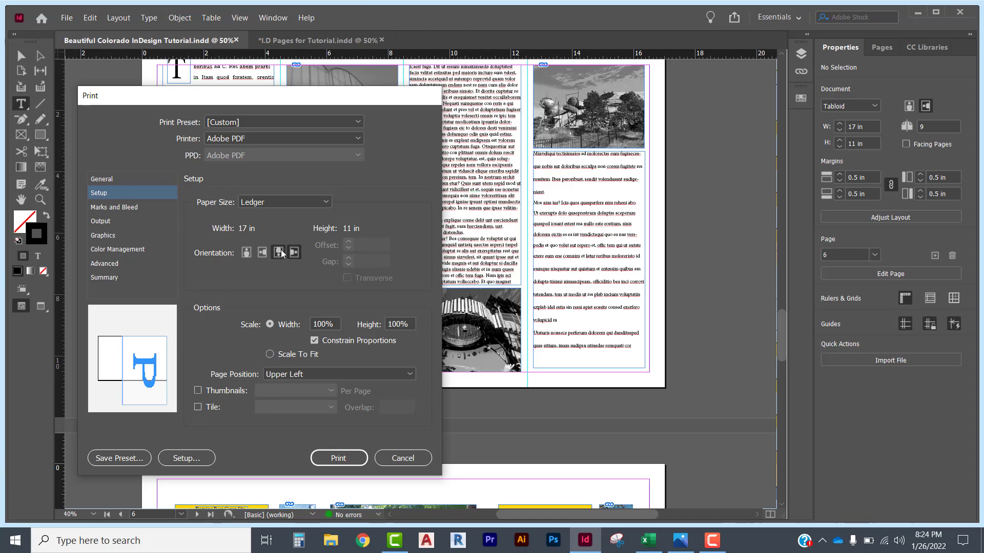
Step: Review the Adobe PDF printer's conversion, layout and paper preferences, and accept the printer setup
left_click(186, 457)
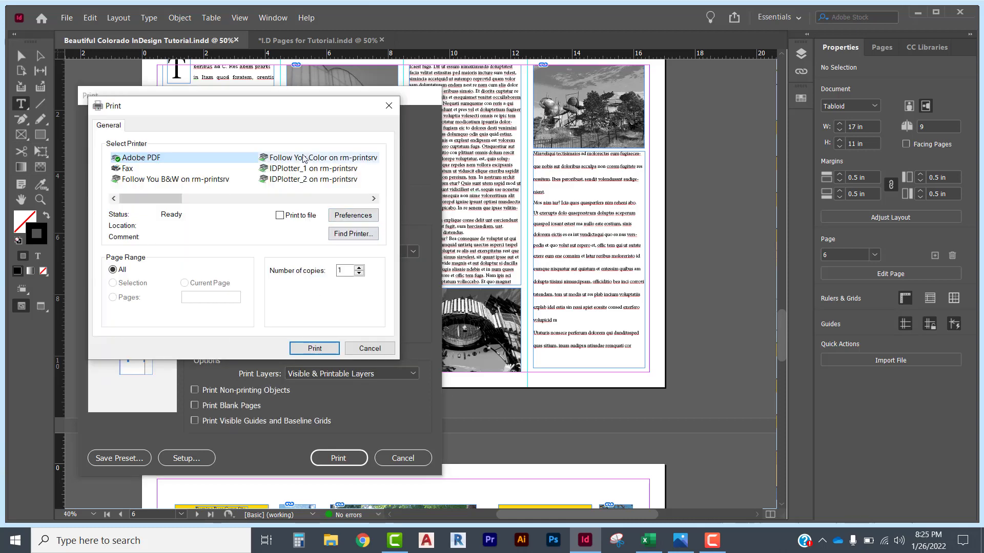
left_click_drag(226, 106, 297, 152)
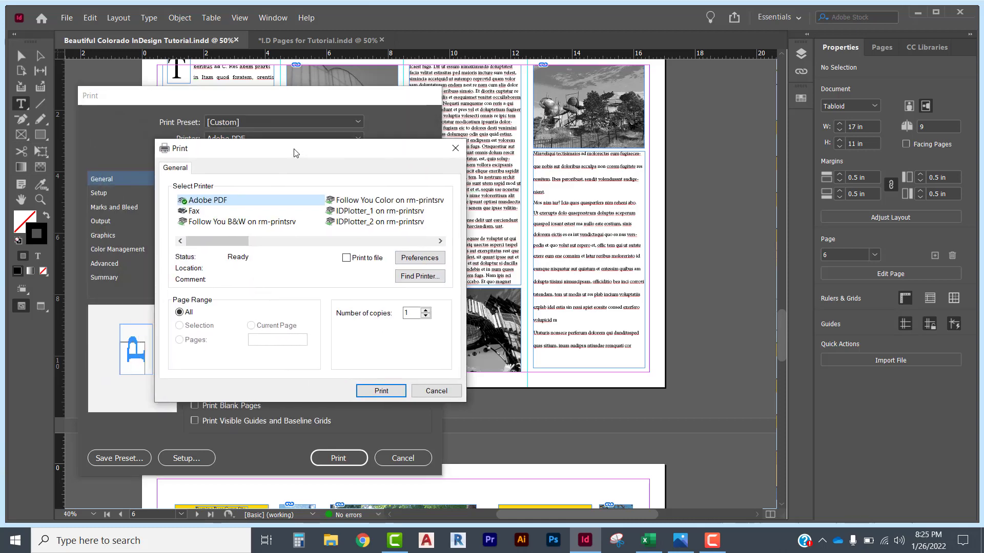
left_click(409, 261)
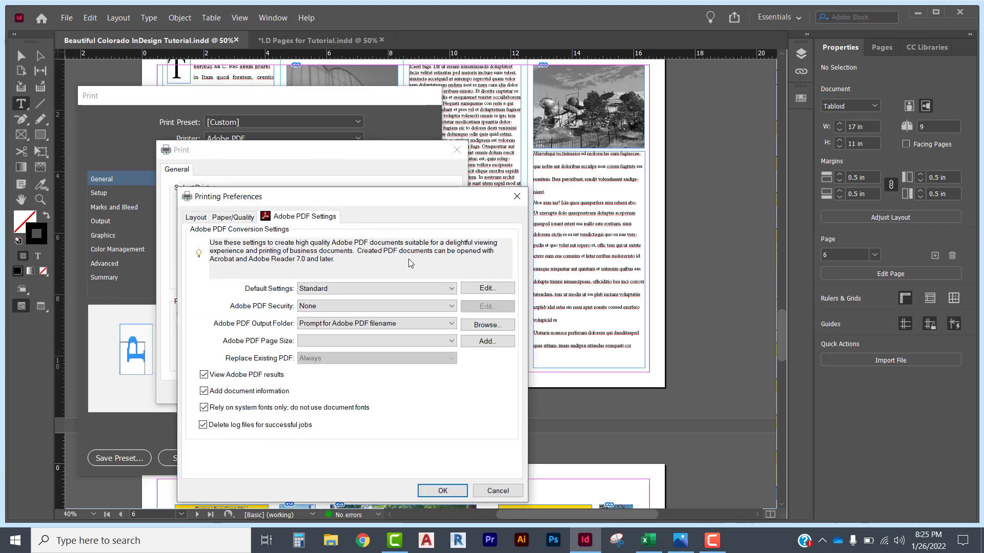
left_click(203, 218)
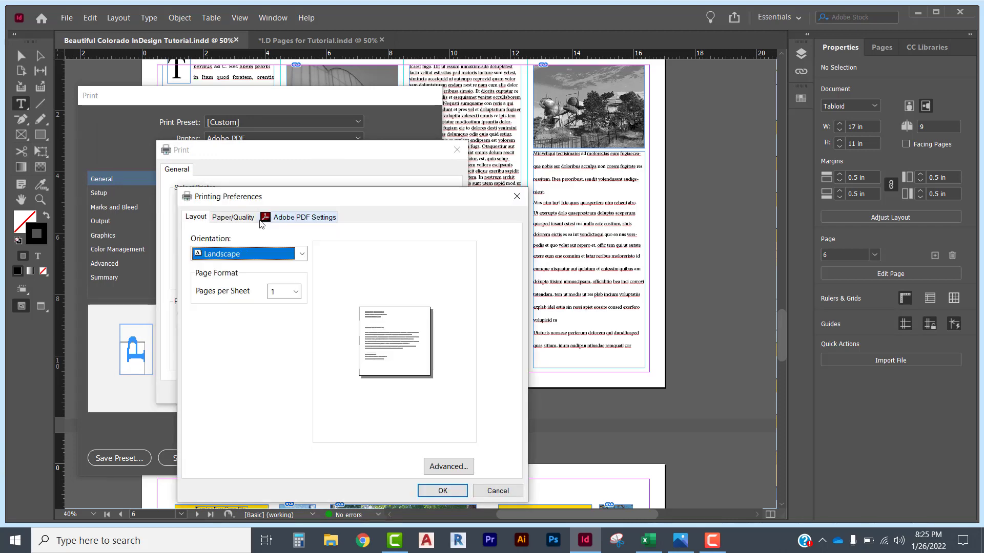
left_click(253, 219)
left_click(443, 490)
key("Return")
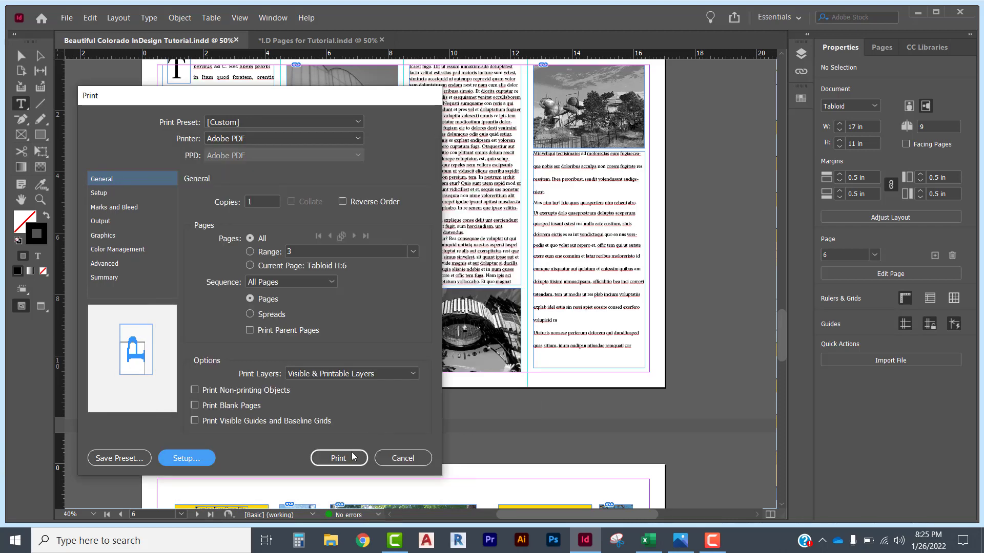
Step: Print the document to Adobe PDF, save it on the Desktop as Beautiful Colorado InDesign Tutorial, and minimize InDesign
left_click(343, 458)
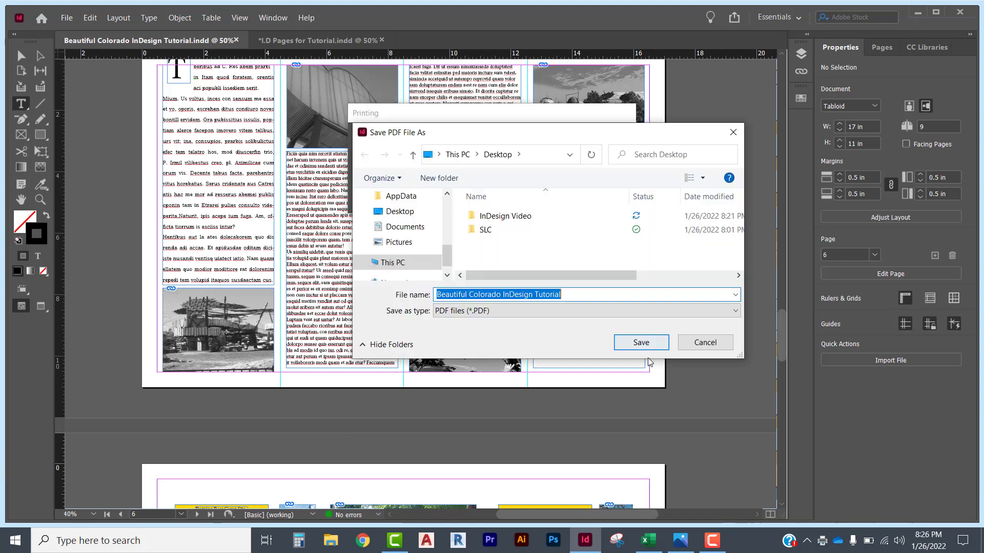
left_click(640, 343)
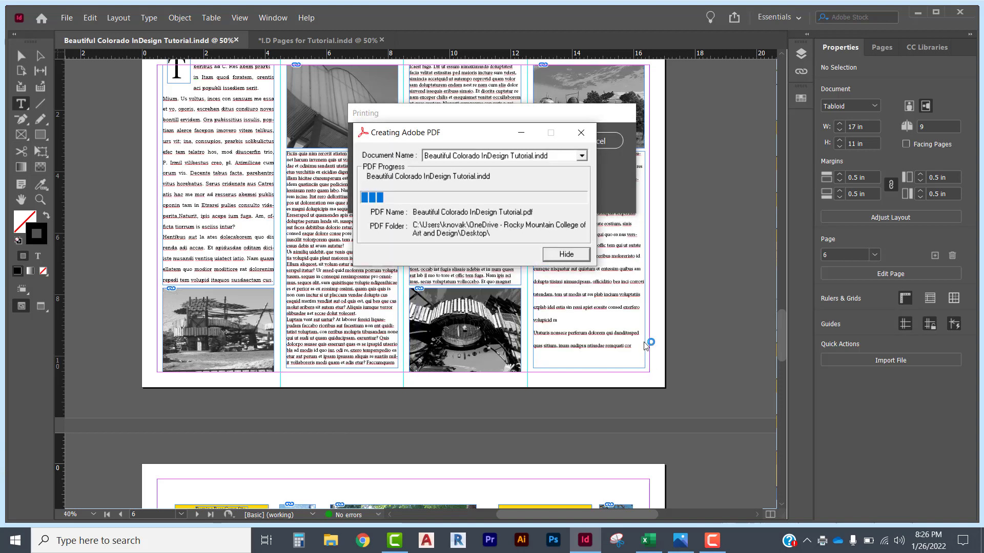
left_click(918, 11)
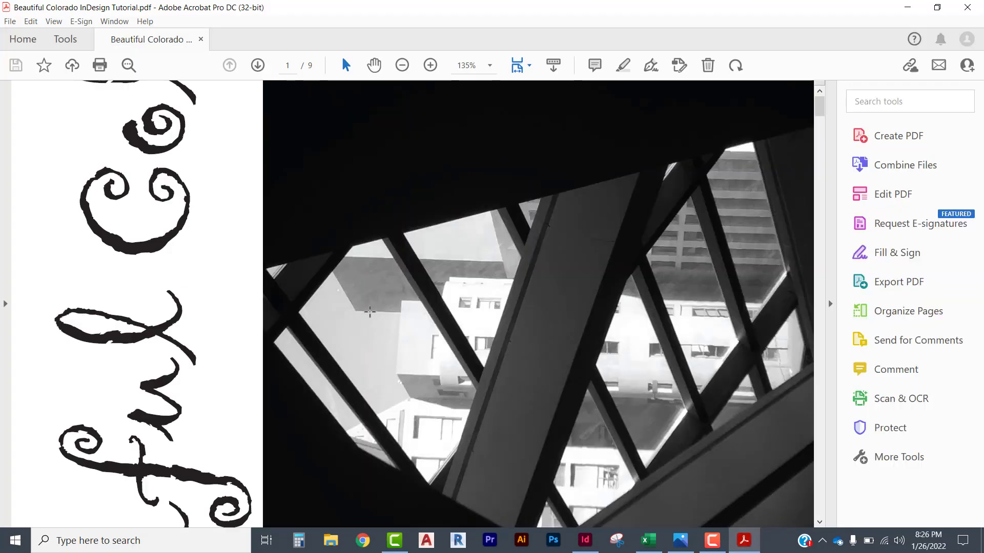
Step: Examine the page orientation and scale of the printed PDF, and close Acrobat
scroll(325, 351, "down", 15)
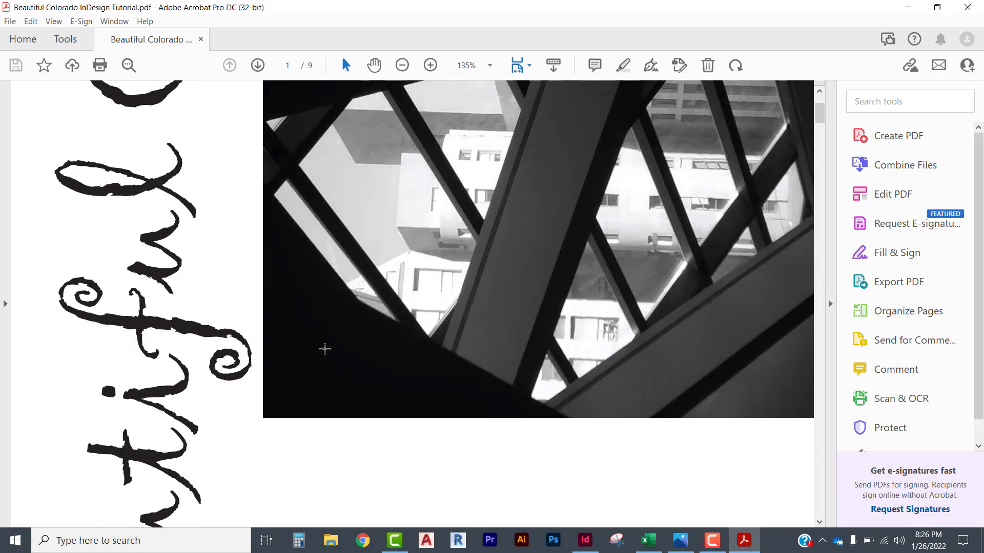
scroll(327, 340, "up", 3)
scroll(328, 340, "down", 15)
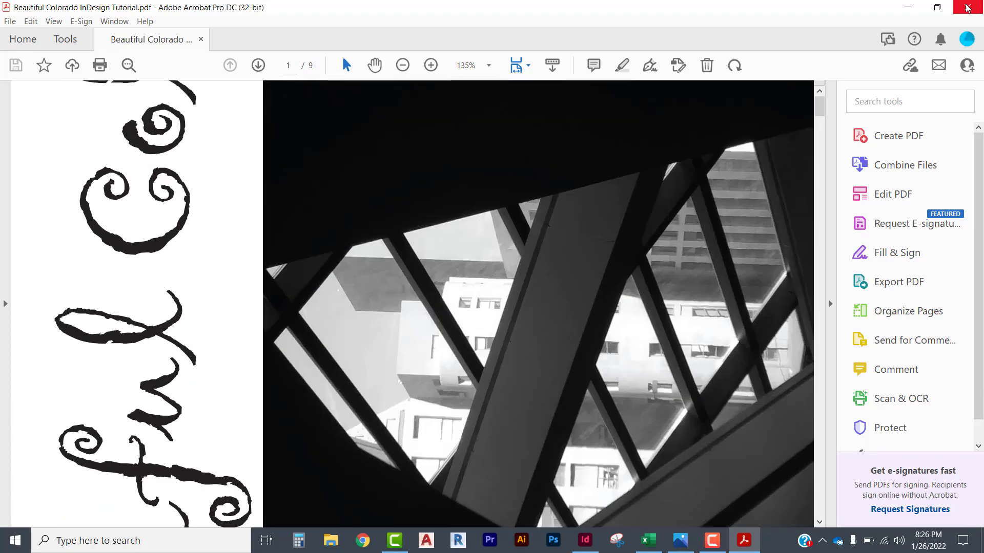
left_click(969, 6)
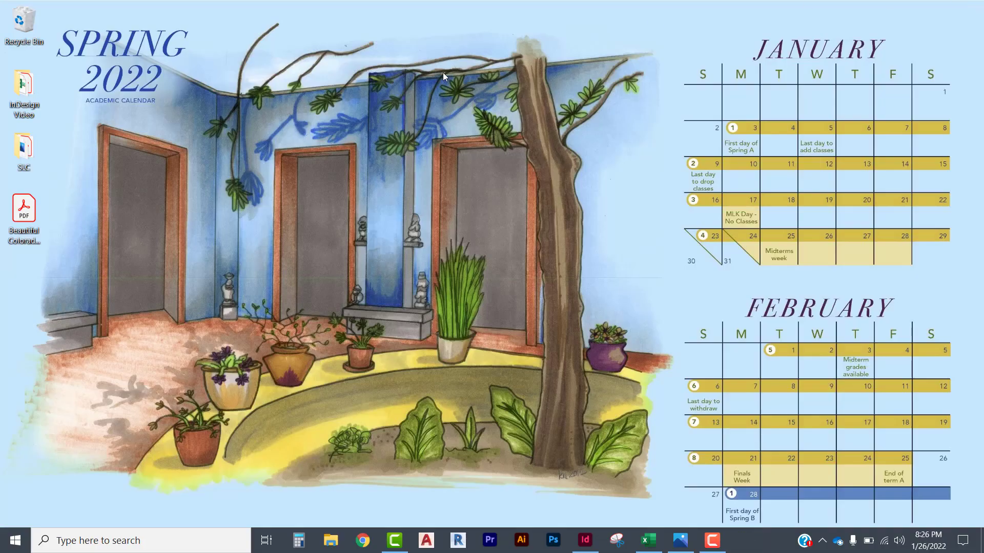
Step: Switch back to InDesign and open the Print Booklet settings for the Beautiful Colorado document
left_click(584, 545)
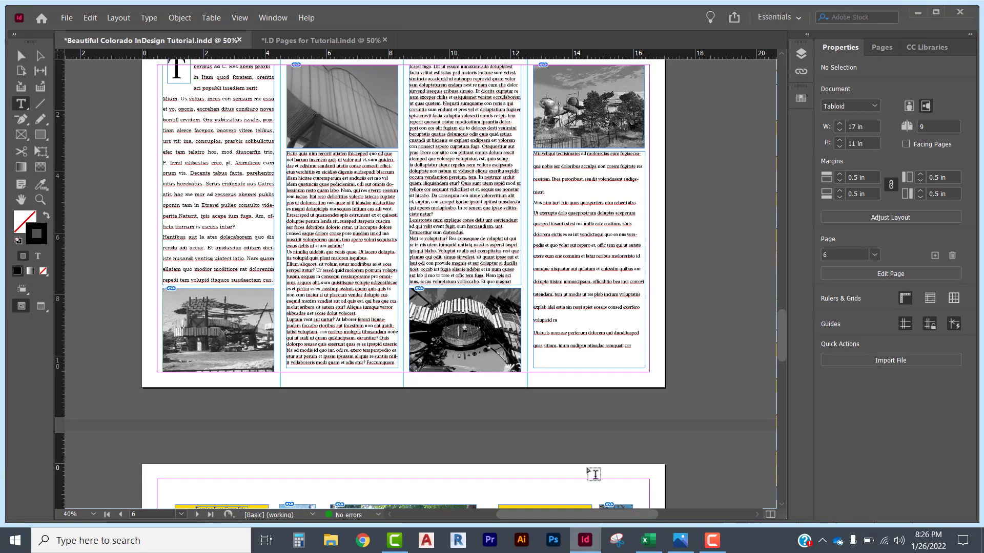
scroll(765, 281, "up", 5)
scroll(766, 281, "up", 3)
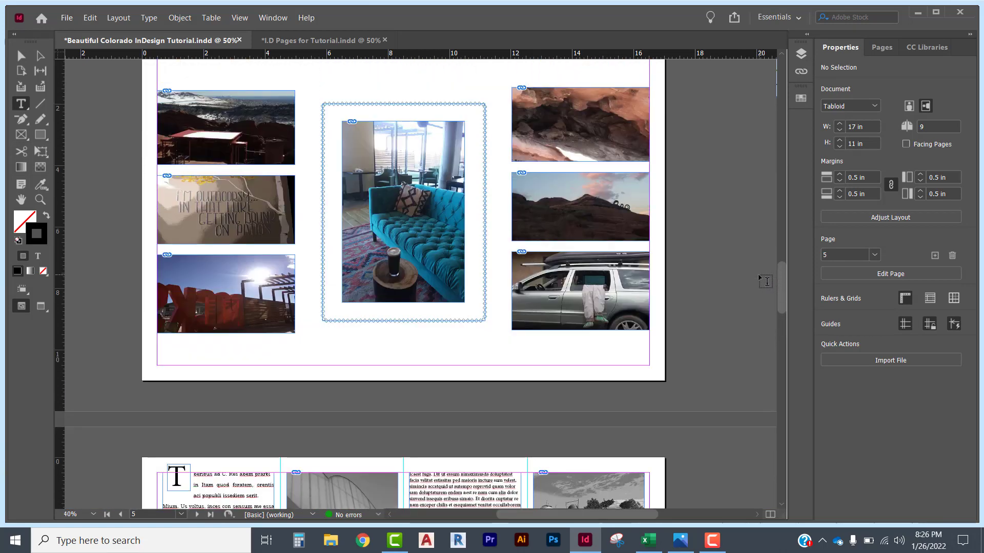
left_click(68, 20)
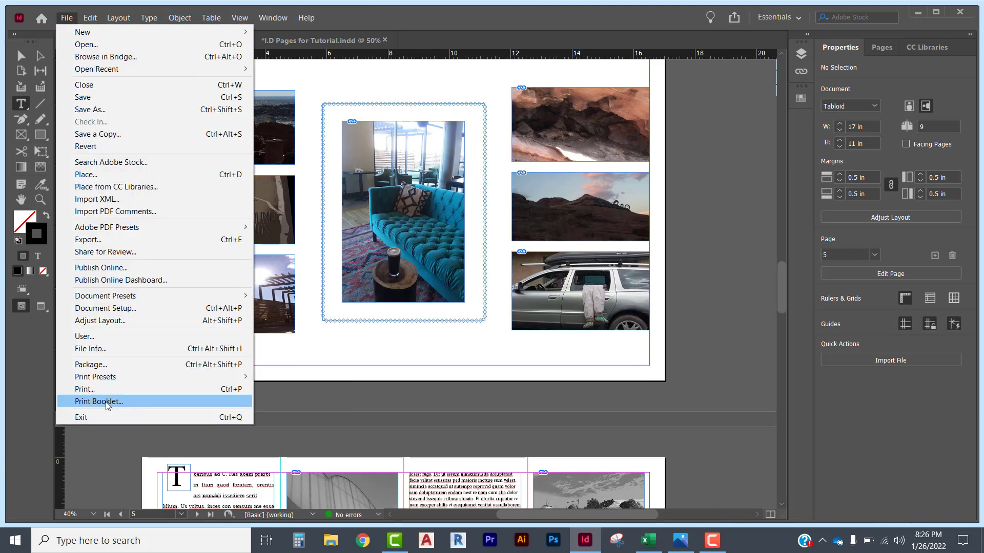
left_click(108, 402)
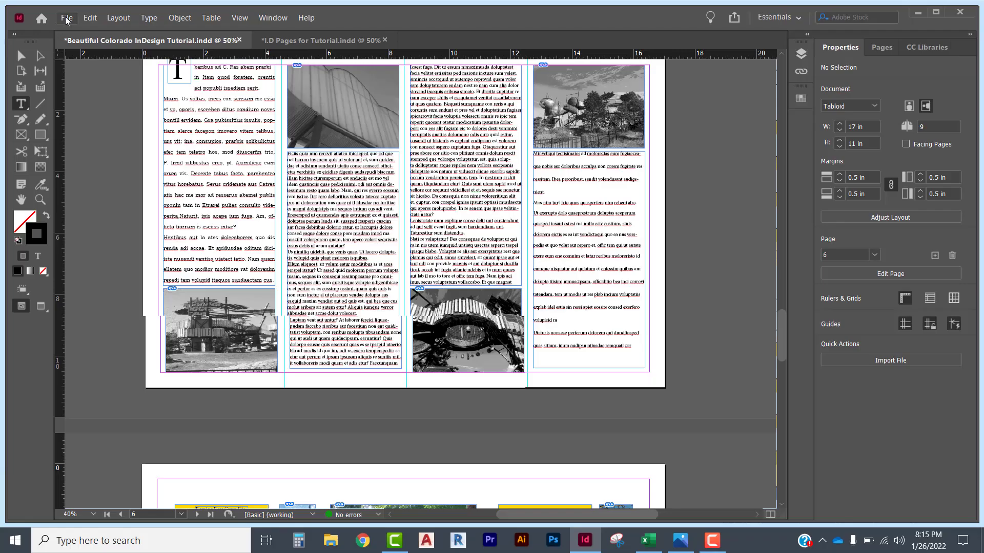
Step: Open the Package check for the document and review its categories through to the external plug-ins
left_click(66, 17)
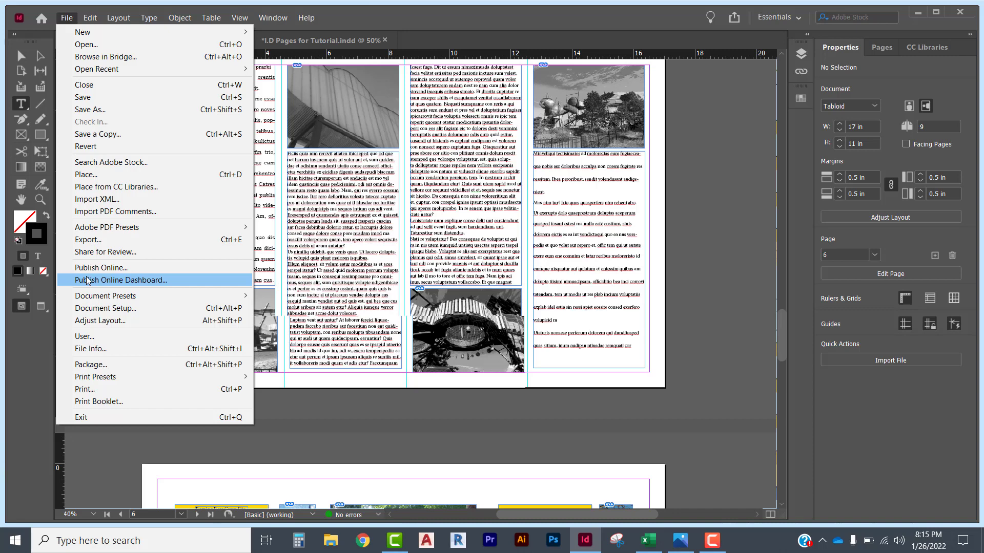
left_click(100, 364)
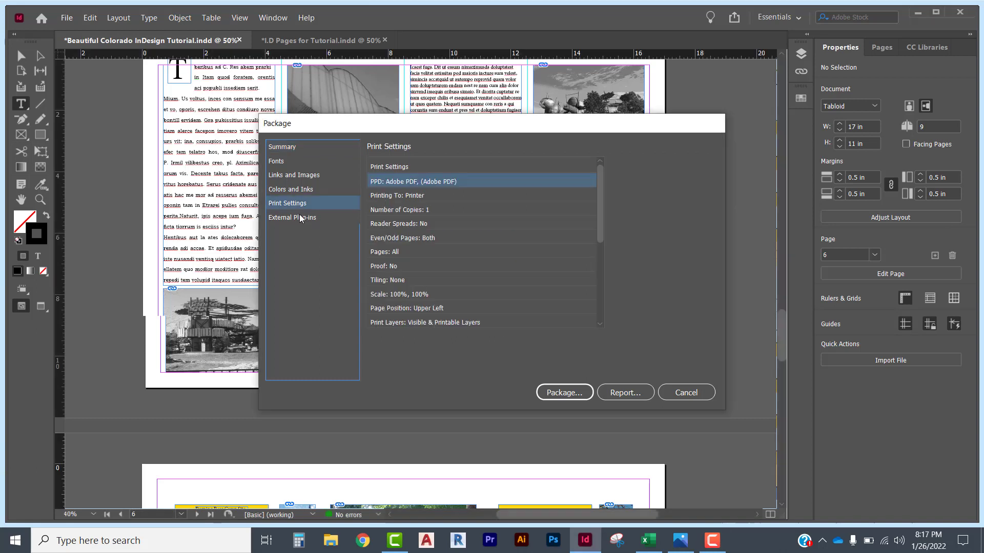
left_click(300, 218)
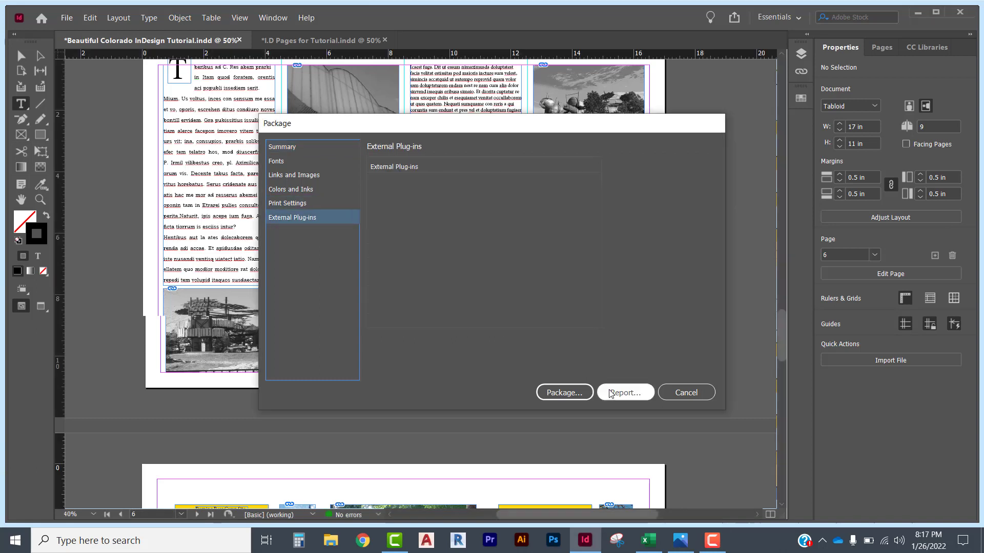
Step: Save the publication and package it on the Desktop with fonts, linked graphics, IDML and a High Quality Print PDF
left_click(565, 392)
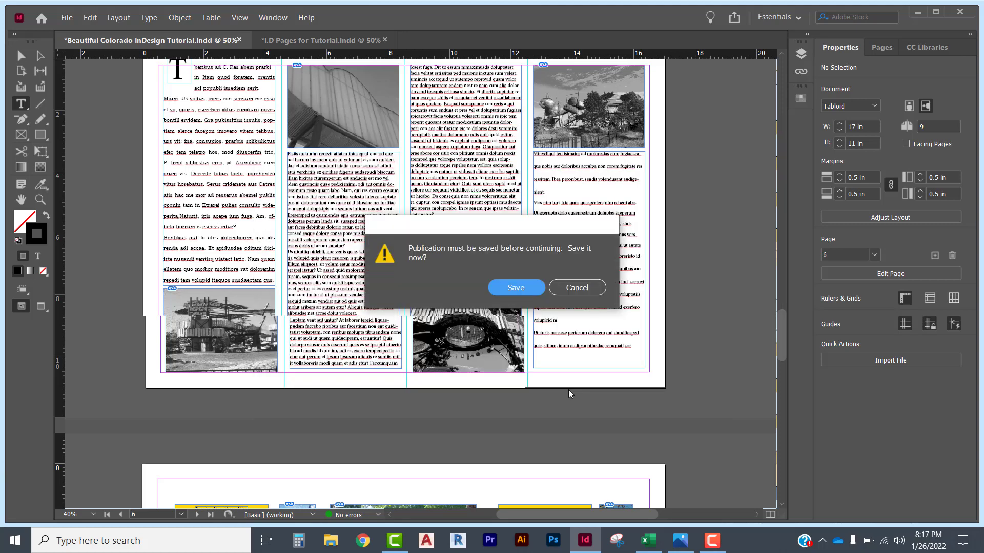
left_click(517, 283)
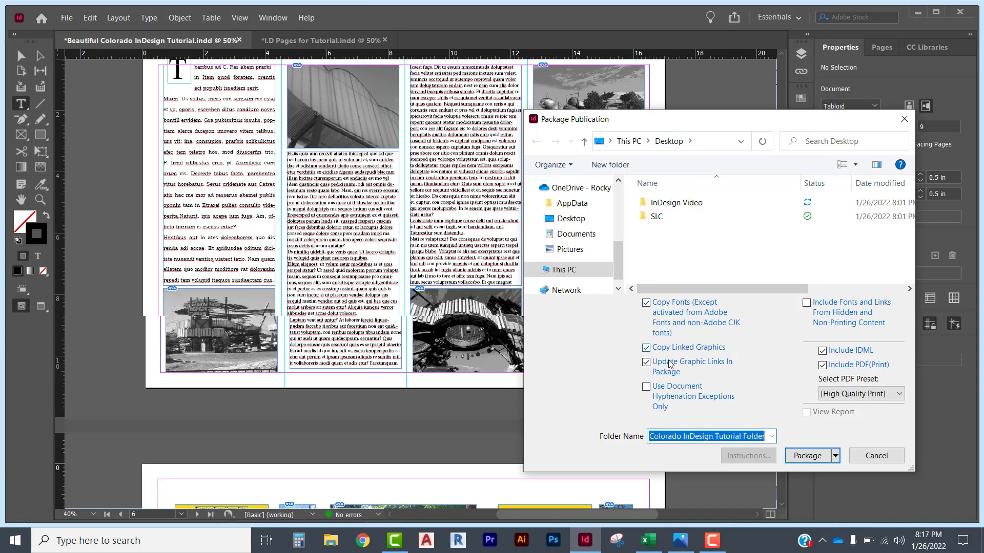
left_click(850, 393)
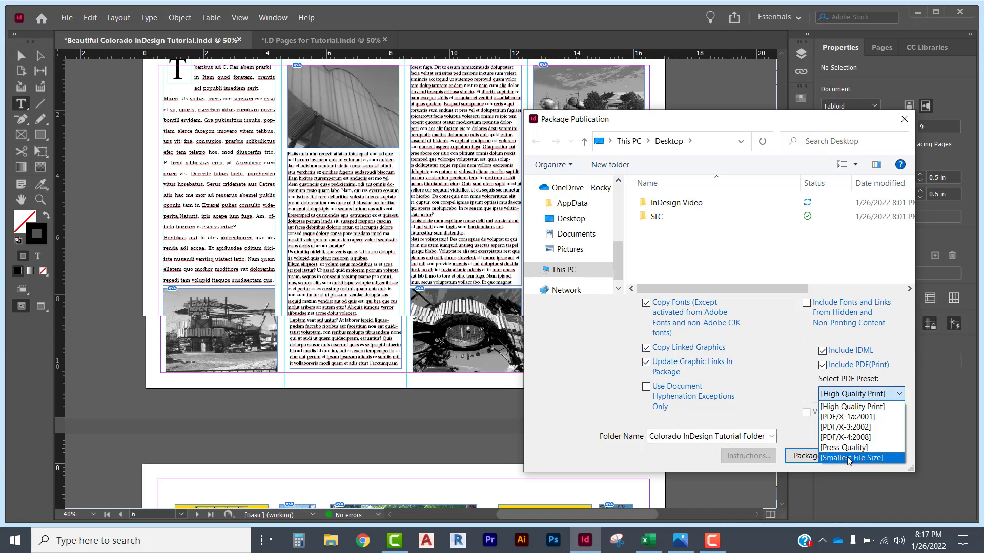
left_click(849, 407)
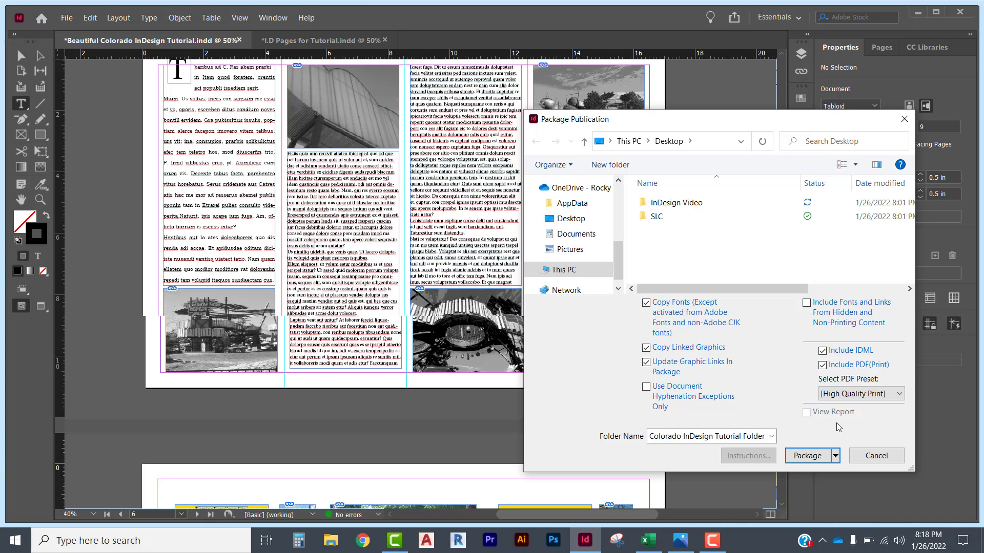
left_click(814, 456)
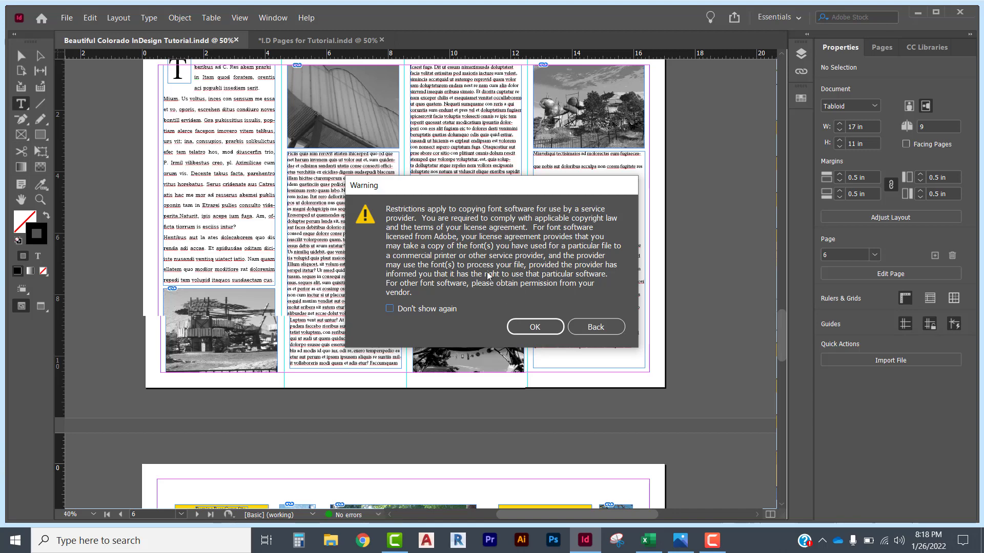
left_click(534, 328)
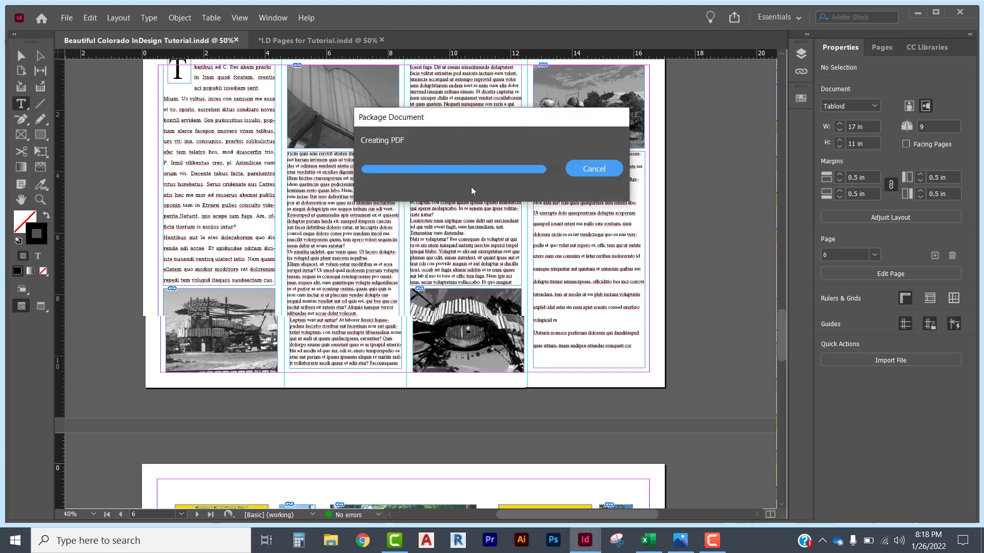
Step: Minimize InDesign, move the packaged Beautiful Colorado folder to the middle of the desktop and open it
left_click(918, 13)
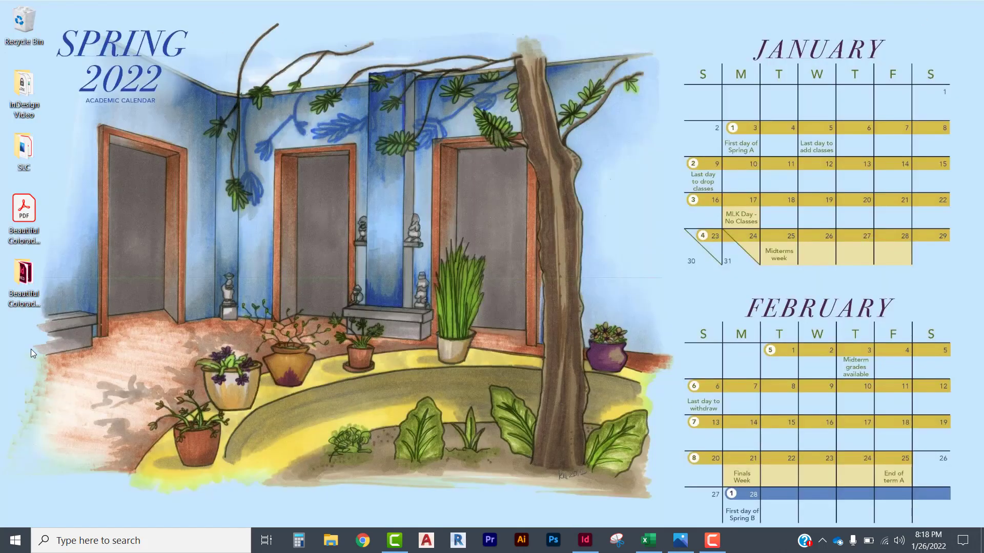
left_click_drag(30, 281, 500, 189)
double_click(507, 238)
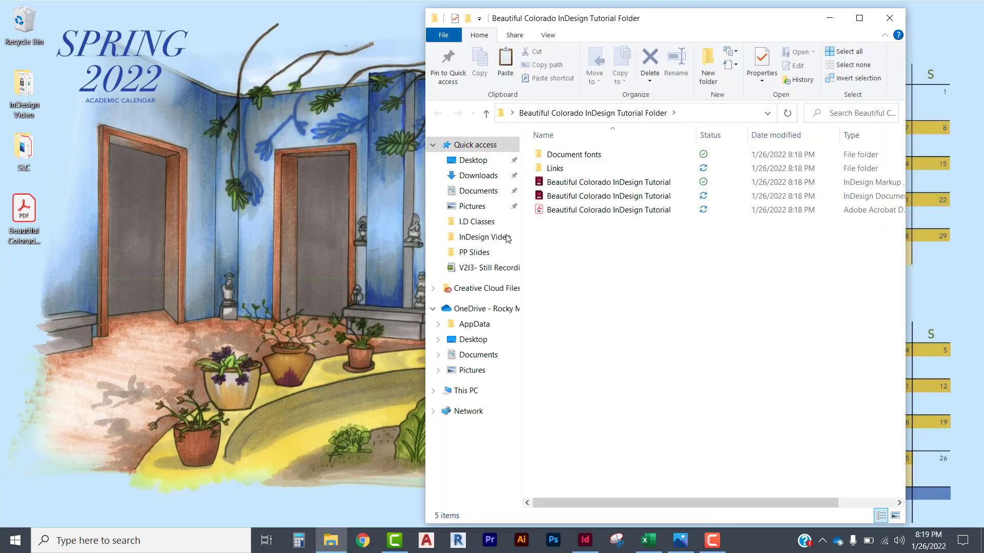
Step: Check the contents of the package's Document fonts and Links subfolders and return to the package folder
double_click(555, 157)
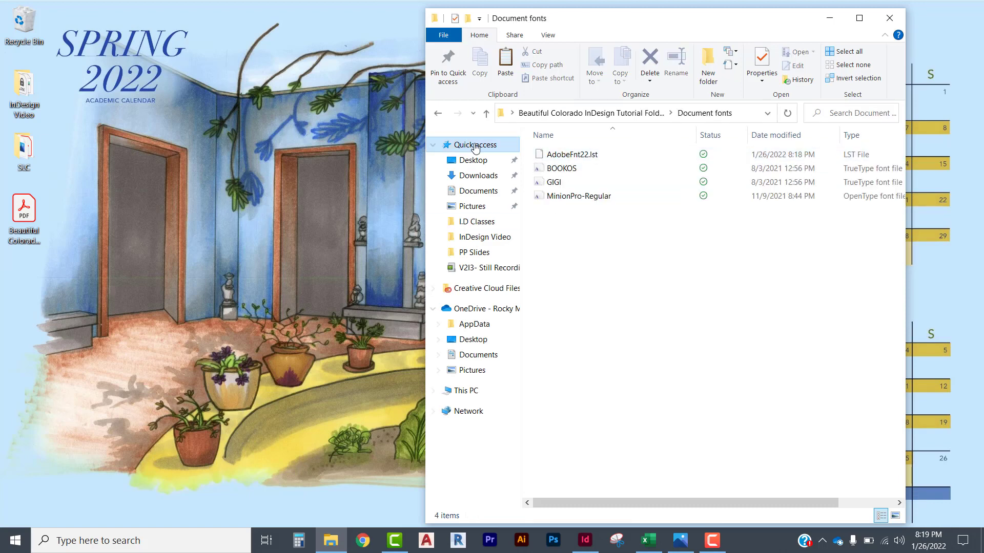
left_click(441, 115)
key("Down")
key("Return")
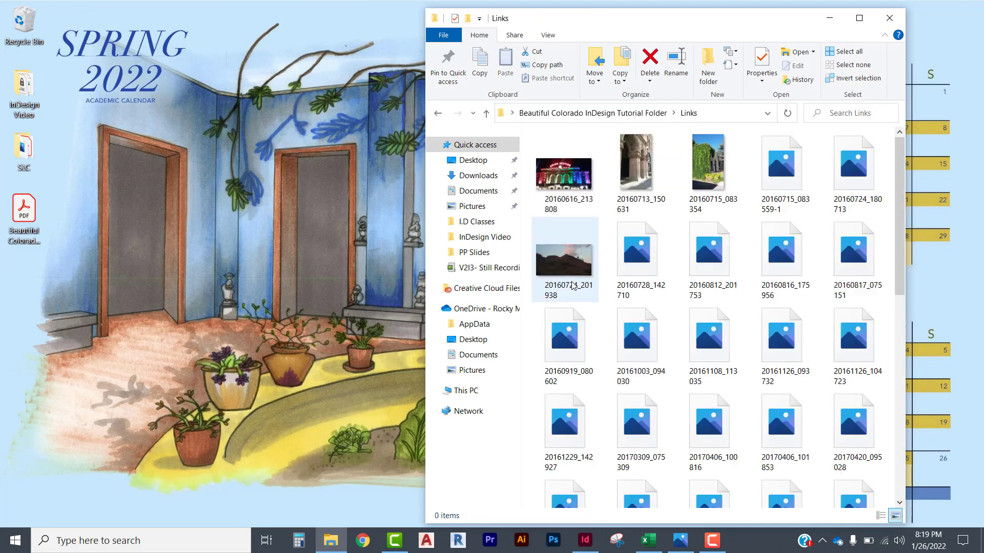
key("alt+Left")
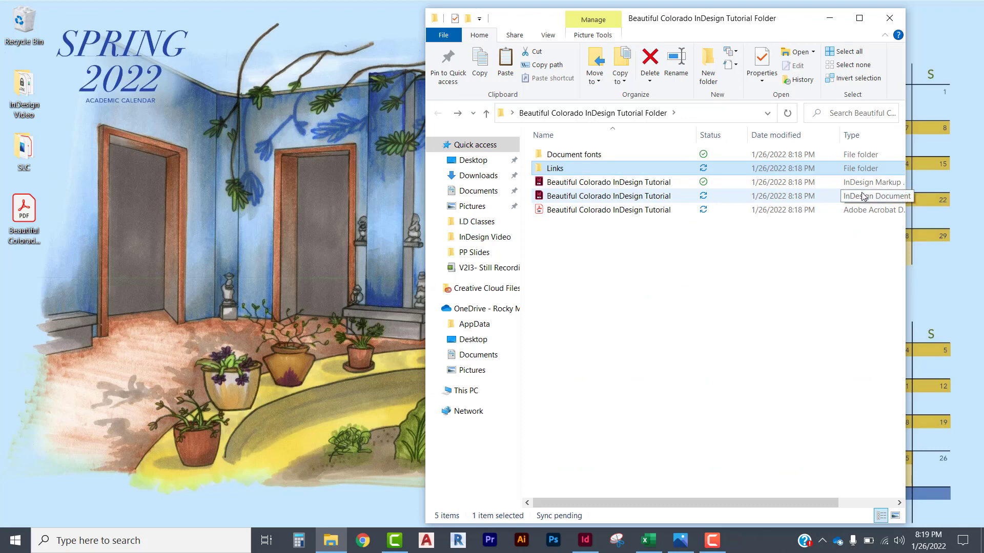
Step: Open the packaged PDF in Acrobat, look through its pages from the cover onward, and close Acrobat
double_click(589, 211)
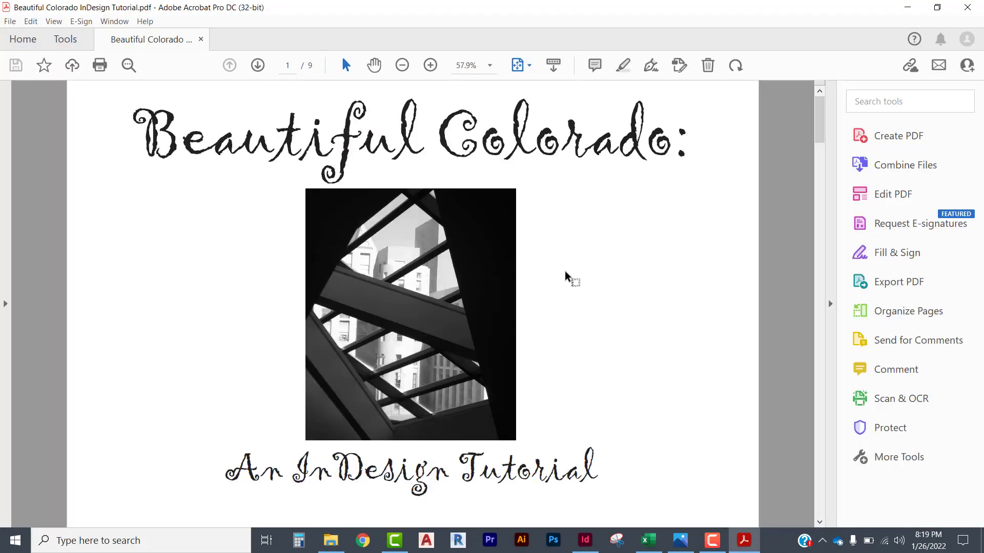
scroll(552, 291, "down", 2)
scroll(552, 291, "down", 5)
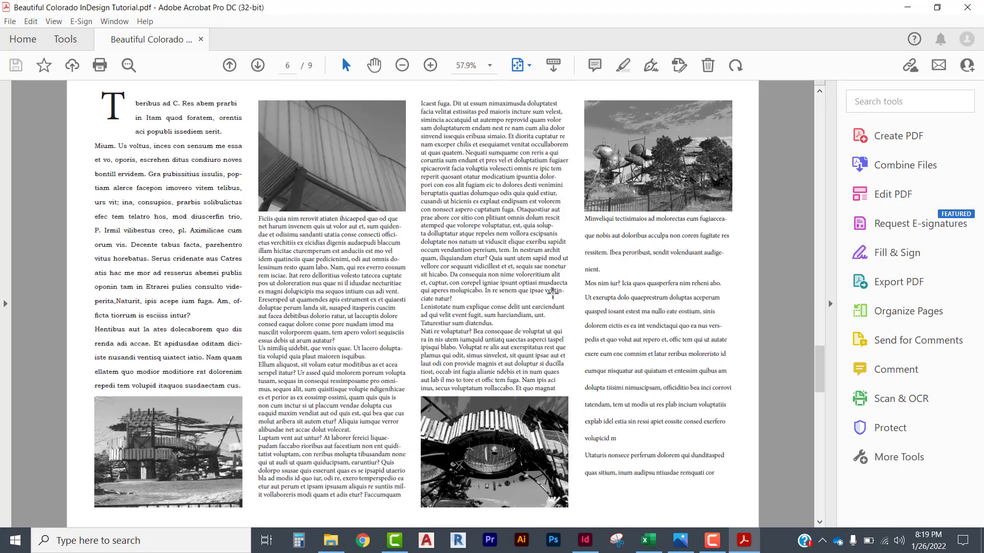
scroll(552, 289, "up", 6)
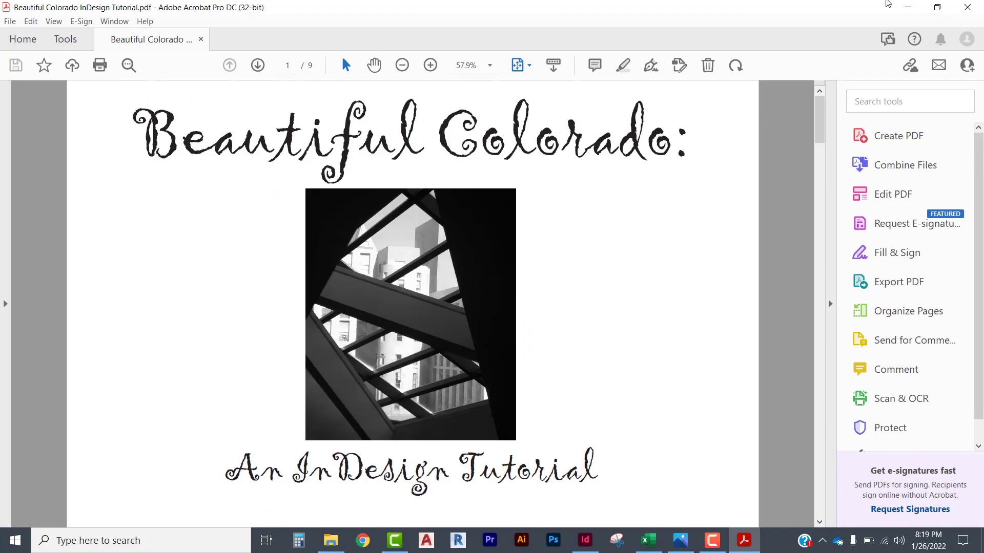
left_click(972, 7)
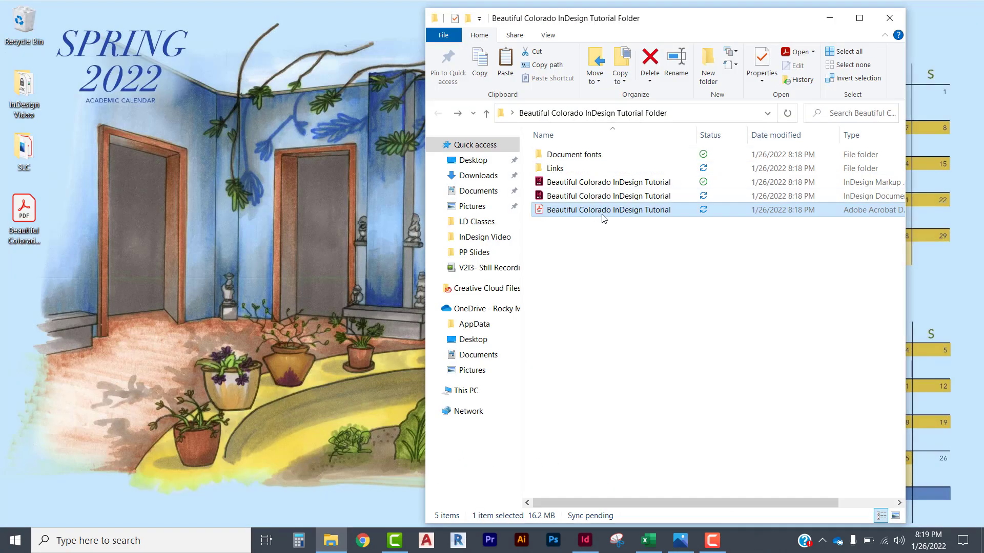
Step: Review the items in the package folder, from the fonts and links subfolders to the InDesign files and PDF
left_click(546, 152)
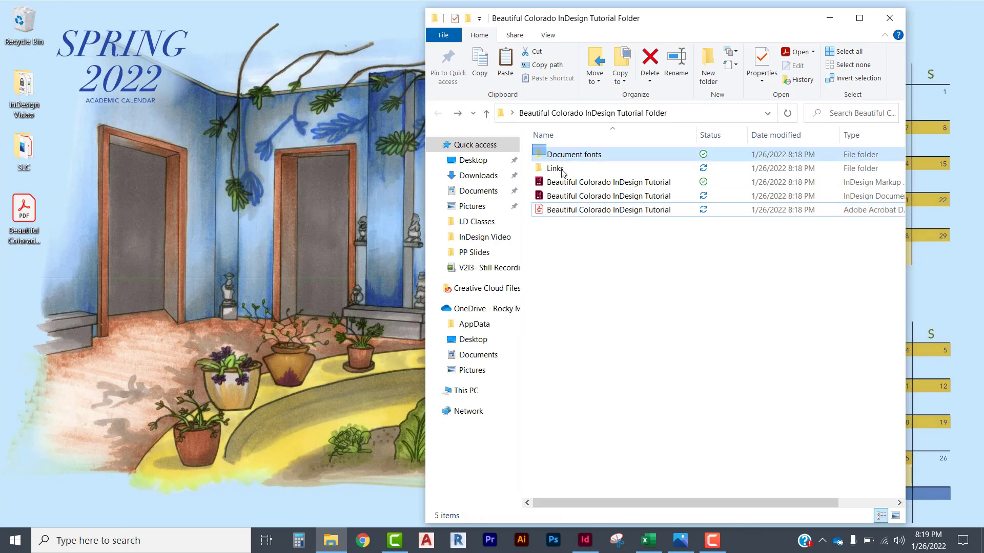
left_click(594, 198, "shift")
left_click(618, 245)
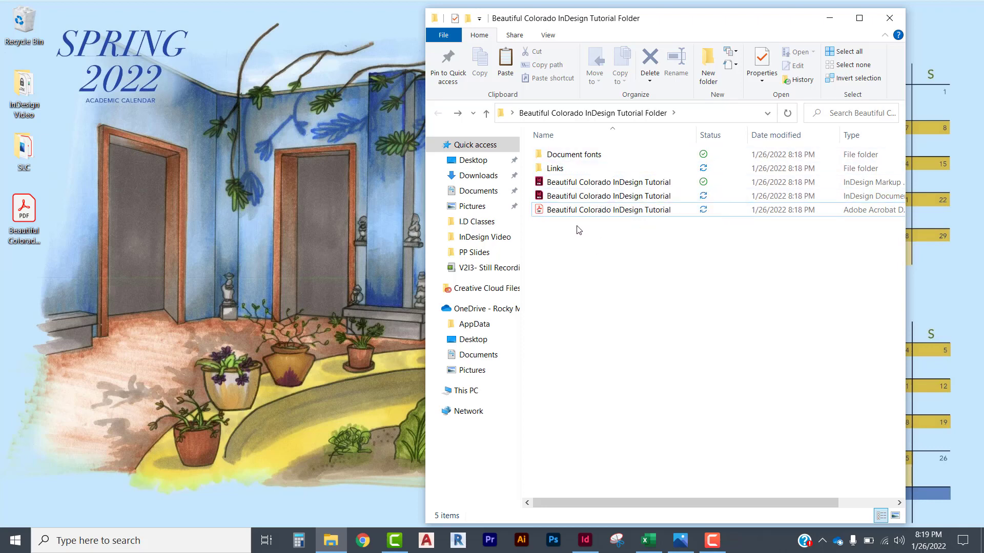
mouse_move(616, 170)
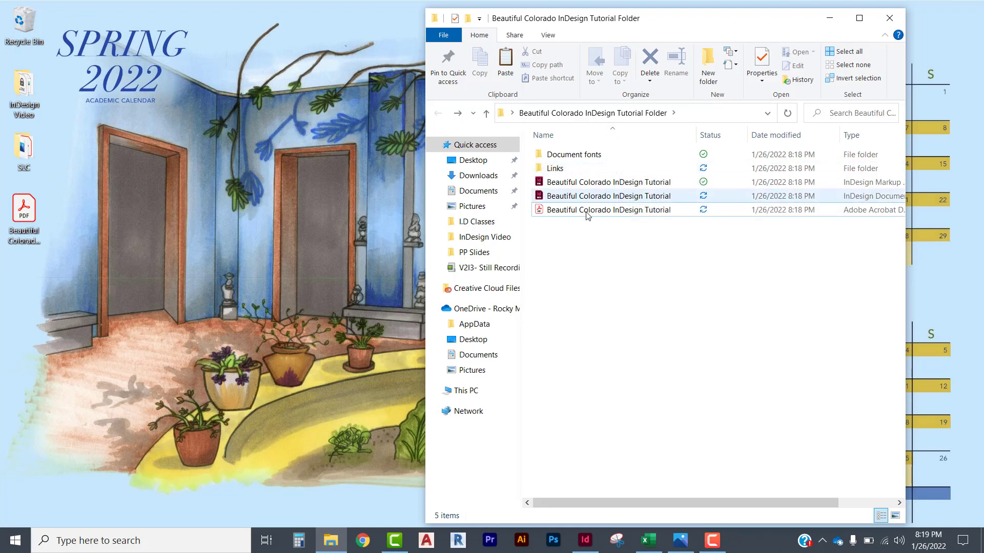
mouse_move(610, 219)
mouse_move(633, 196)
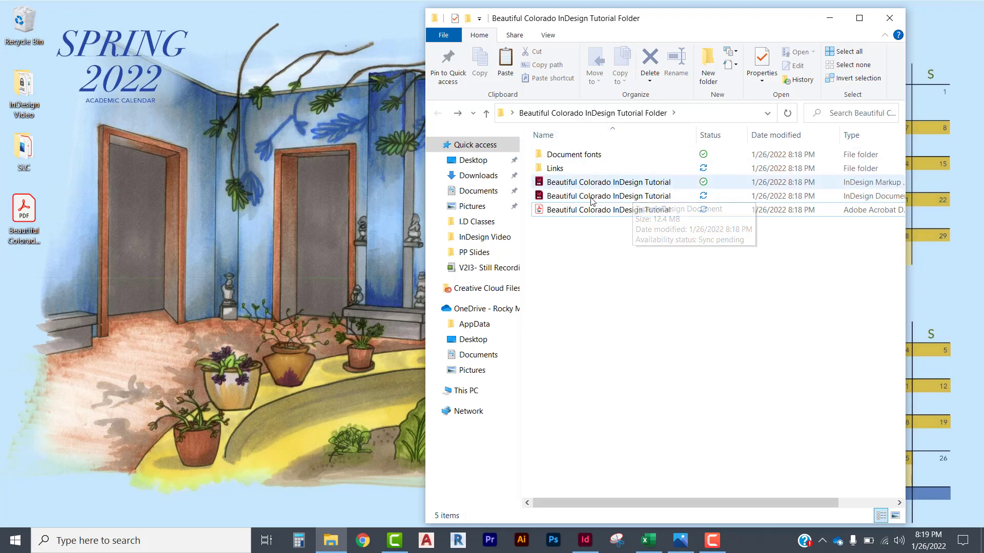
Step: Duplicate the packaged PDF inside its folder and try to move the original PDF to the desktop
left_click(622, 210)
right_click(603, 232)
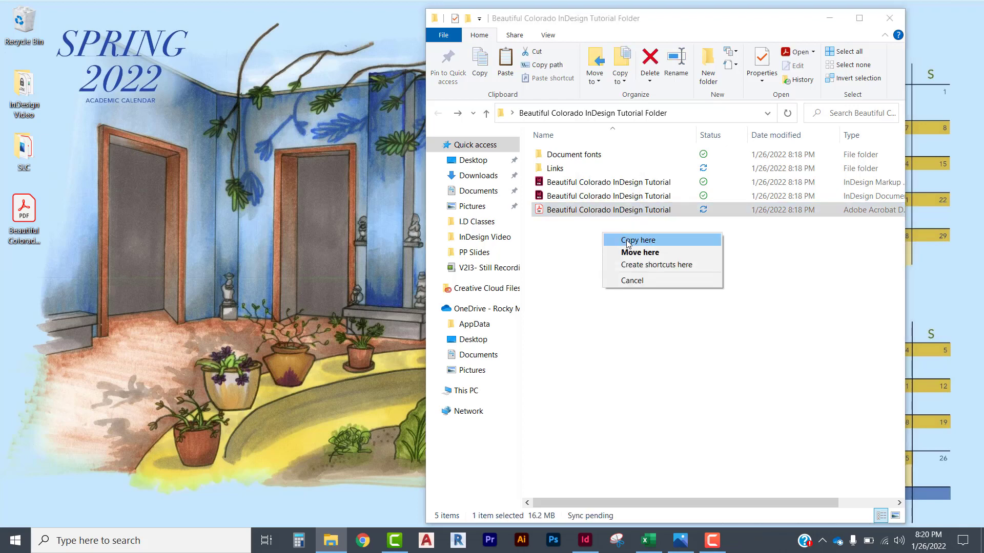
left_click(628, 241)
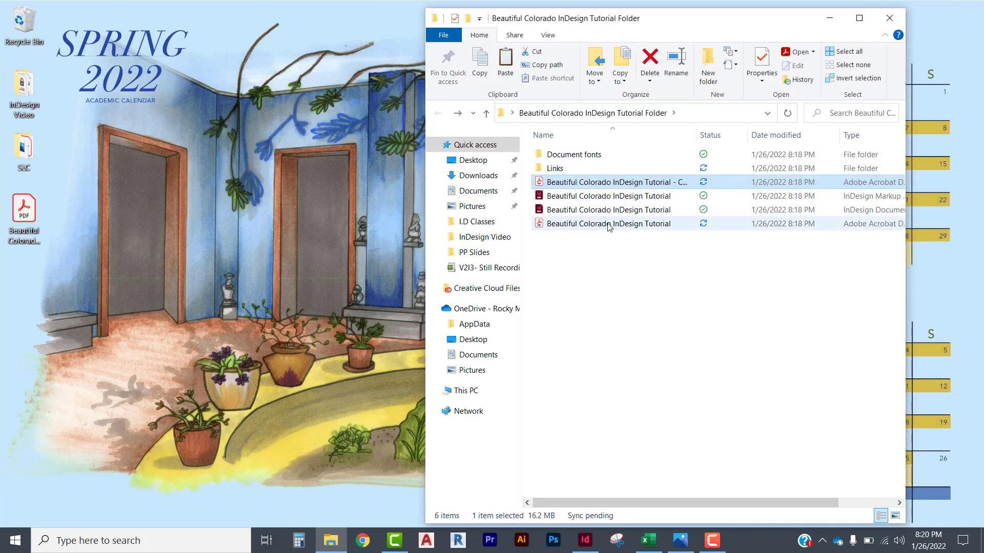
left_click_drag(579, 230, 338, 242)
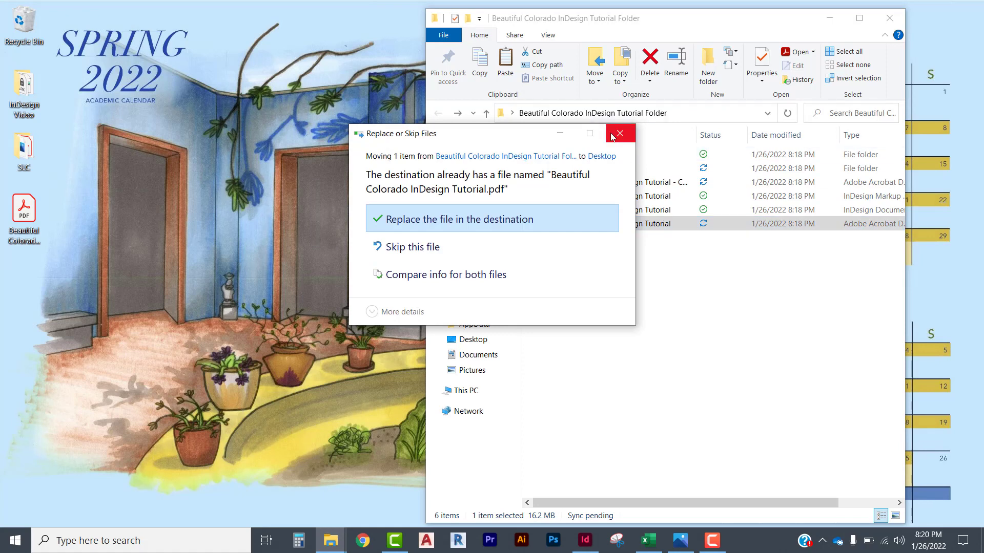
left_click(620, 135)
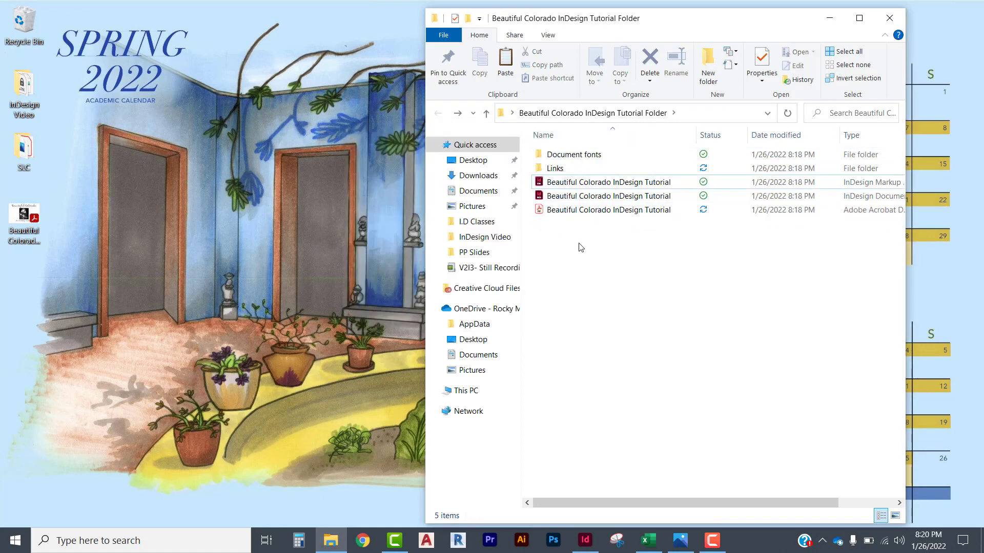
Step: Close the package folder, compress it into a zip archive, and place the archive beside the folder on the desktop
left_click(889, 18)
right_click(506, 223)
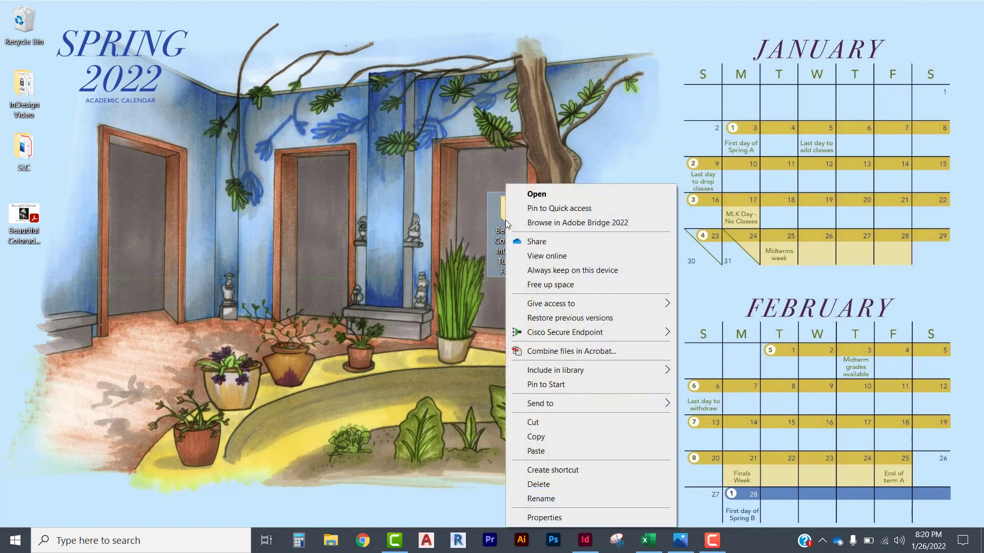
mouse_move(581, 408)
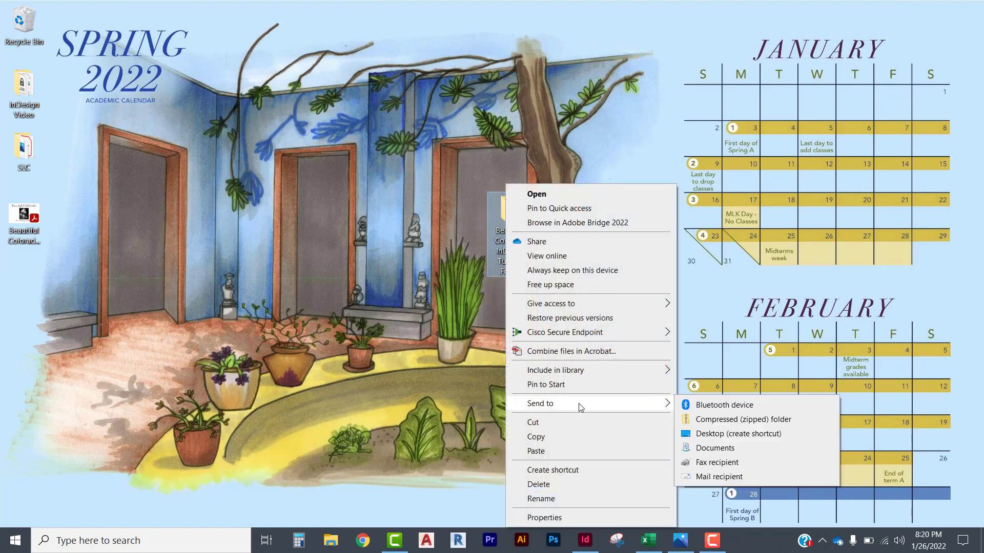
left_click(706, 420)
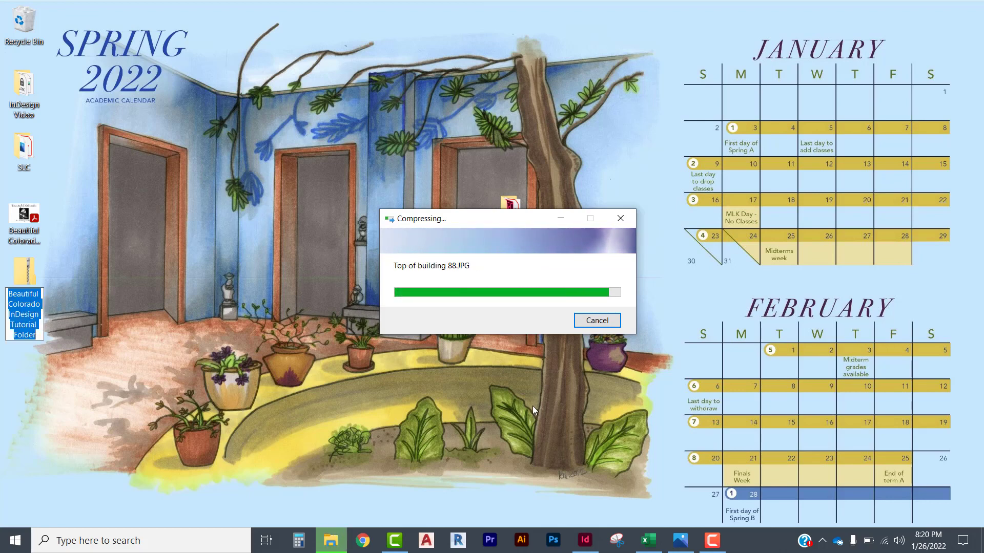
left_click(7, 383)
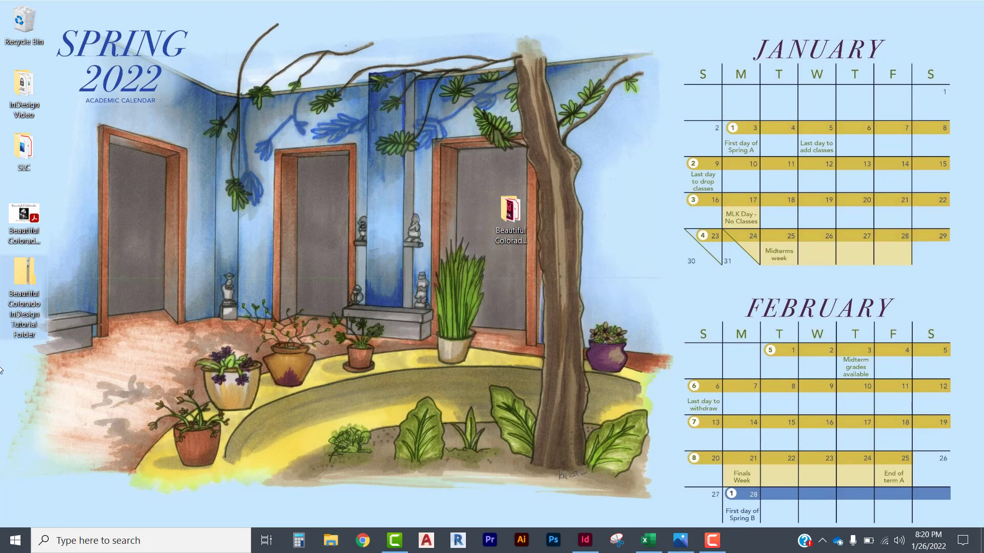
left_click_drag(20, 313, 460, 253)
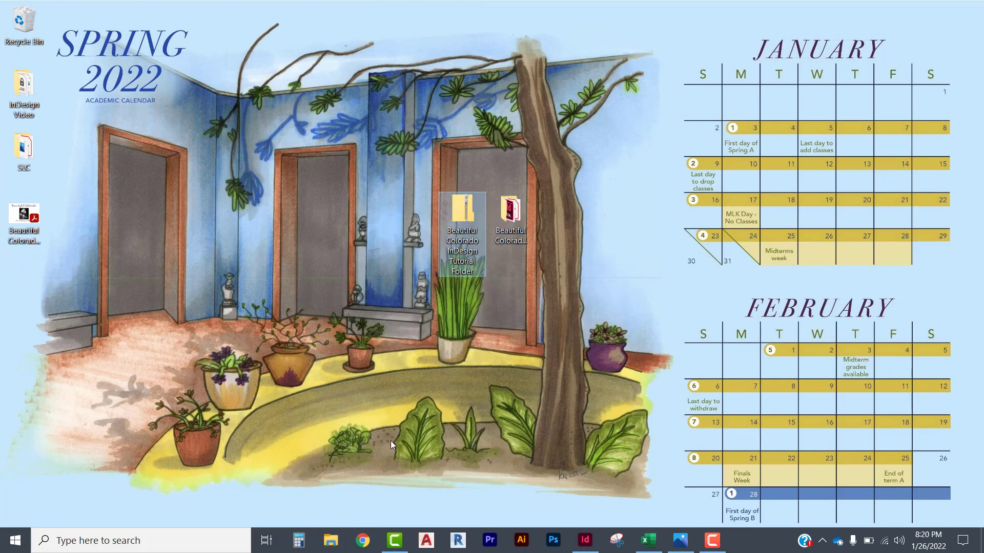
Step: Switch back to InDesign and go to the cover page of the Beautiful Colorado document
left_click(515, 224)
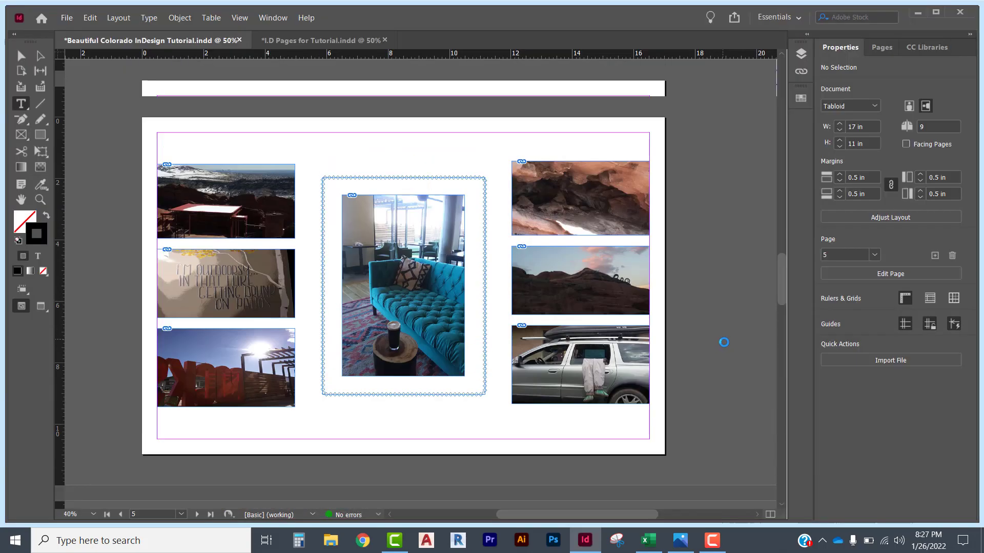
left_click_drag(781, 287, 813, 82)
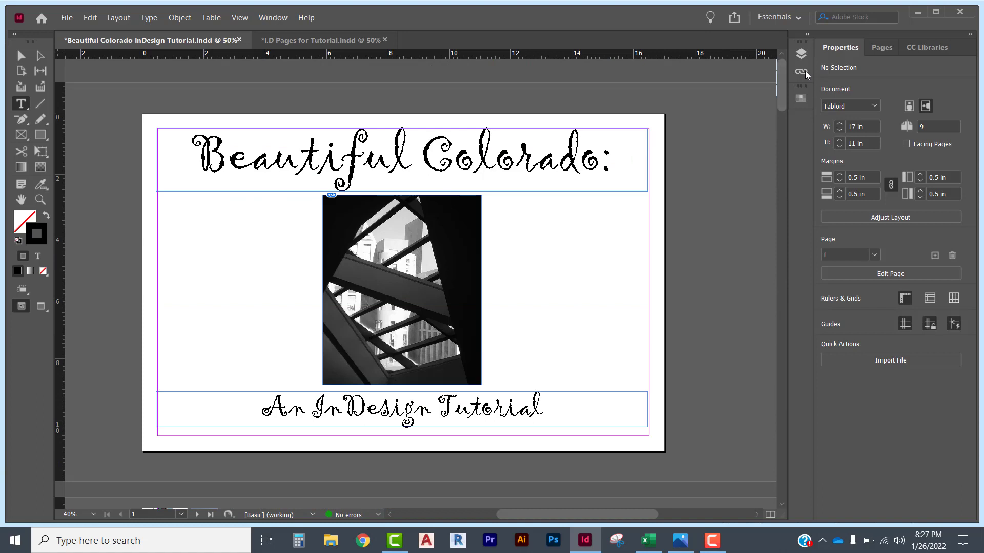